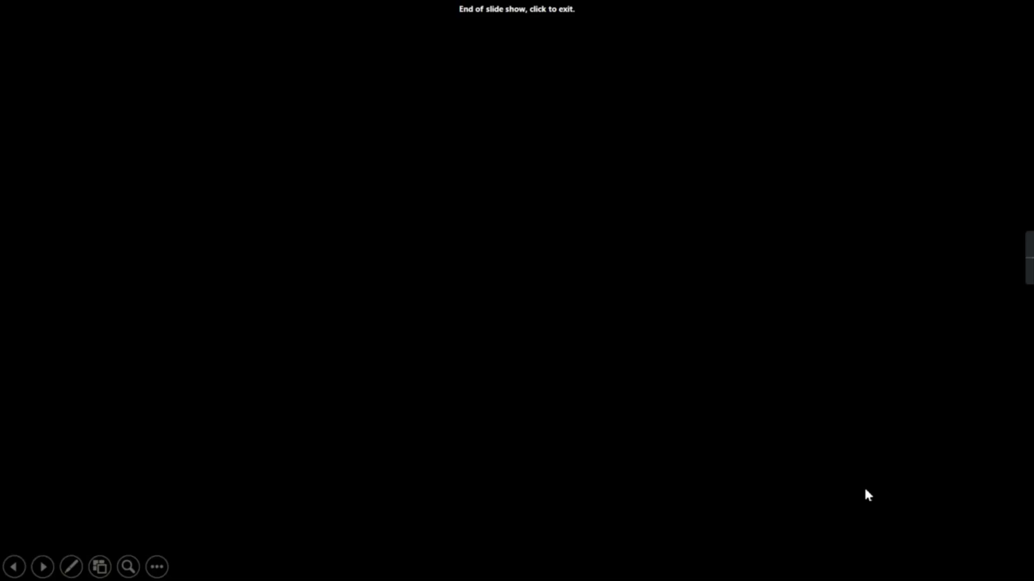
- Exit the ended PowerPoint slide show, bringing the Expressions.rdl design into view
left_click(578, 576)
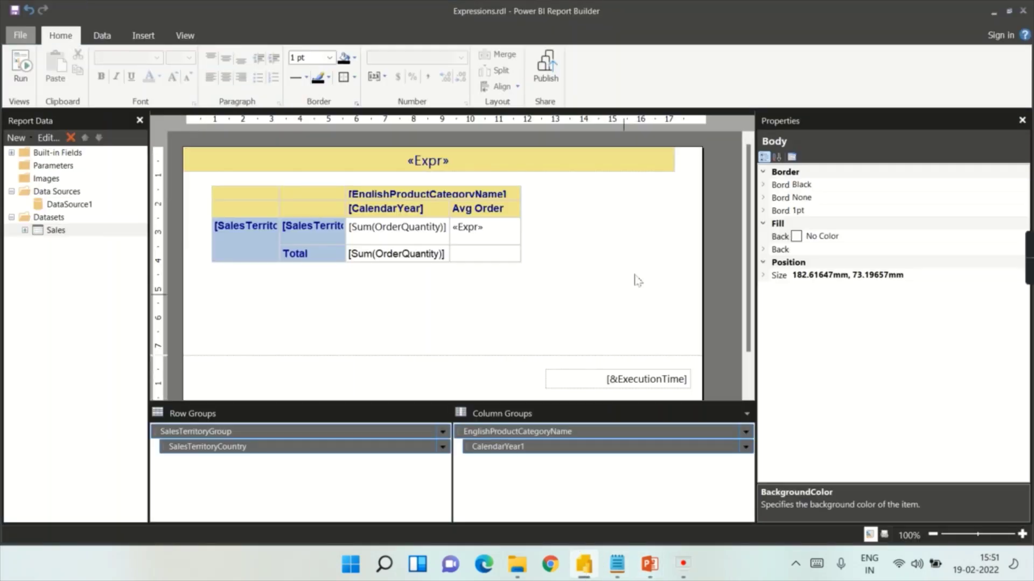
- Run the Expressions.rdl report and scroll across the red/green shaded sales matrix
left_click(723, 214)
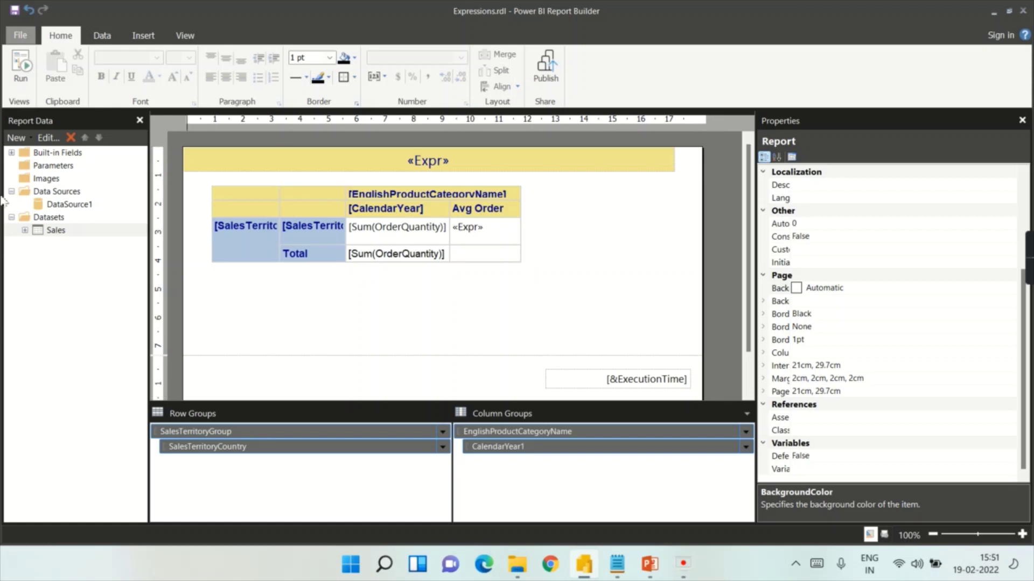
left_click(21, 75)
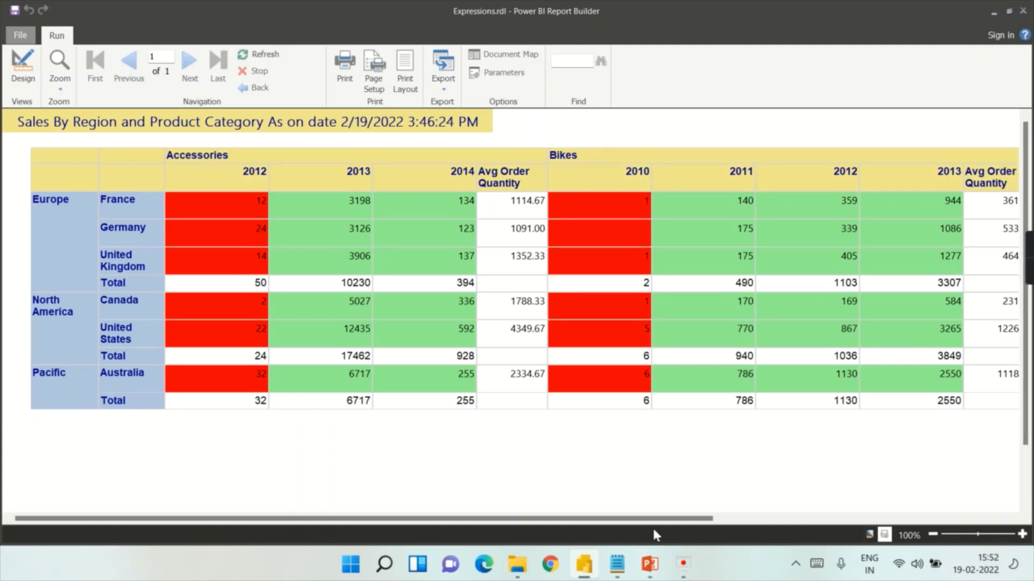
mouse_move(657, 519)
left_mouse_down()
mouse_move(851, 518)
mouse_move(654, 519)
left_mouse_up()
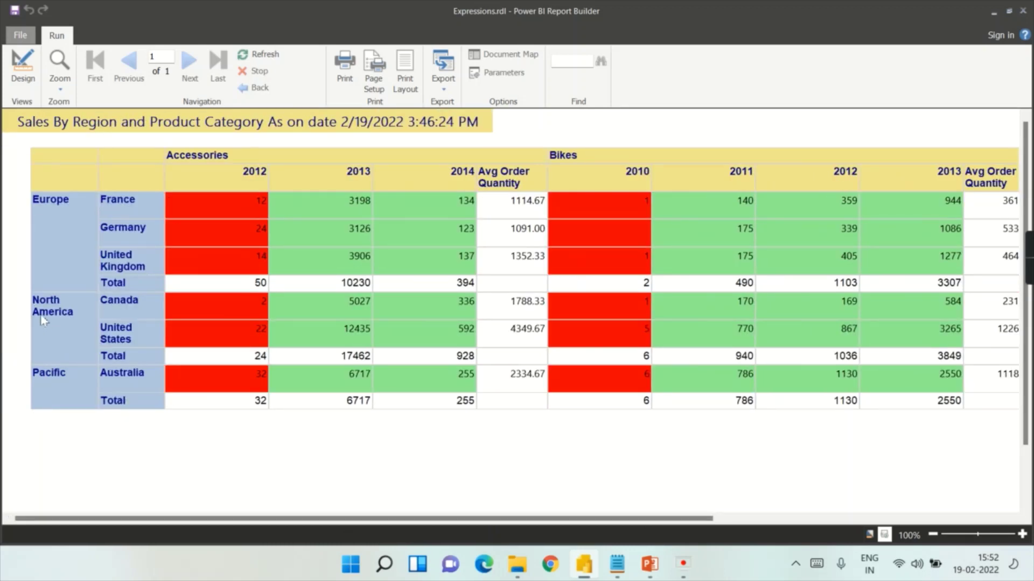
- Back in Design, add a new Text report parameter whose available values are specified manually
left_click(20, 83)
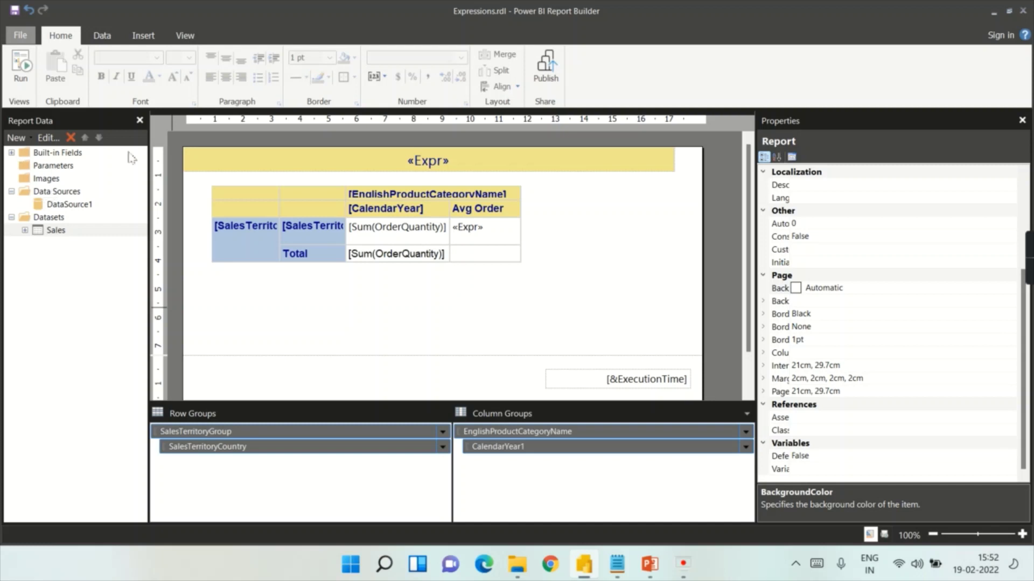
left_click(53, 167)
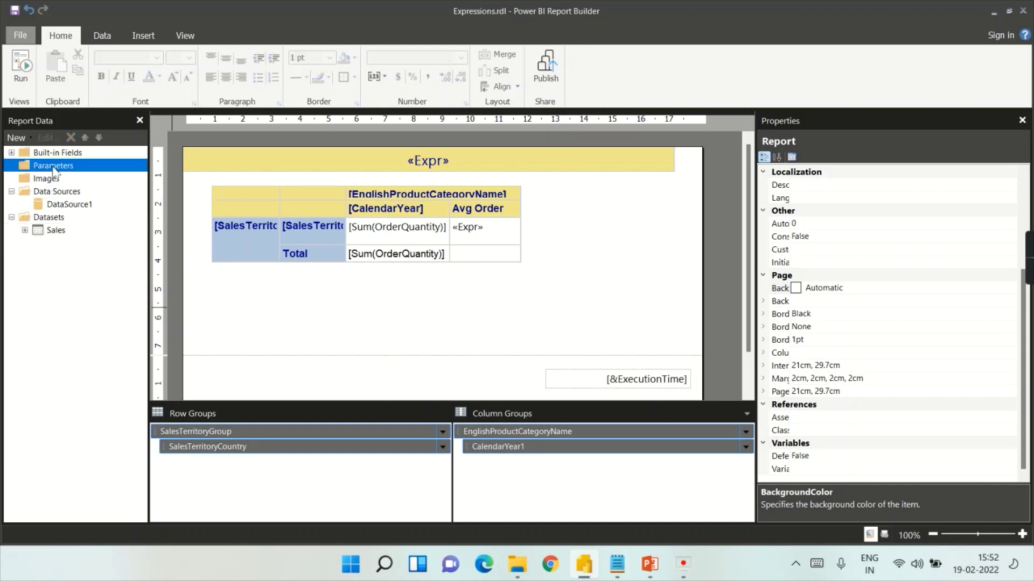
right_click(54, 170)
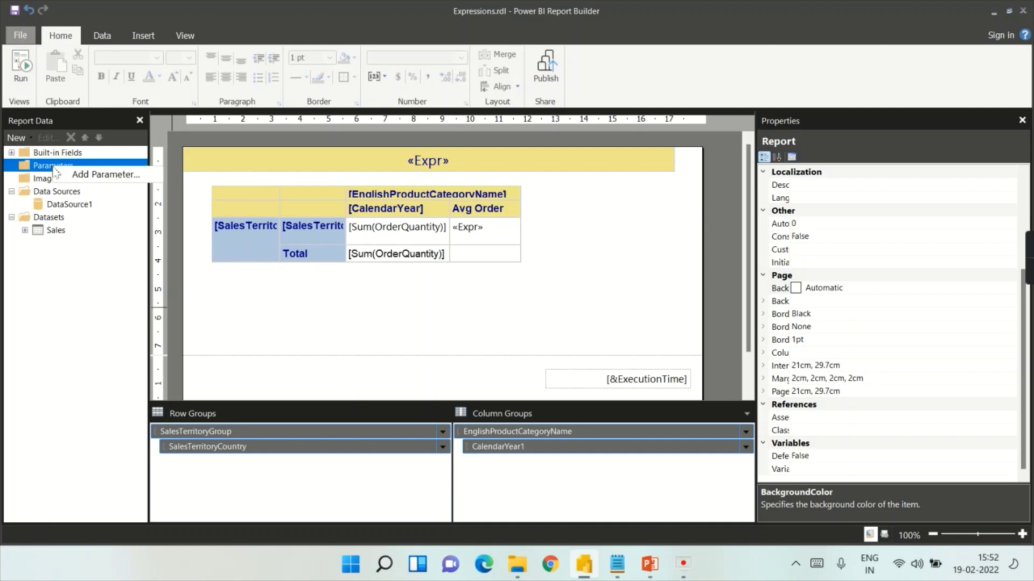
left_click(95, 178)
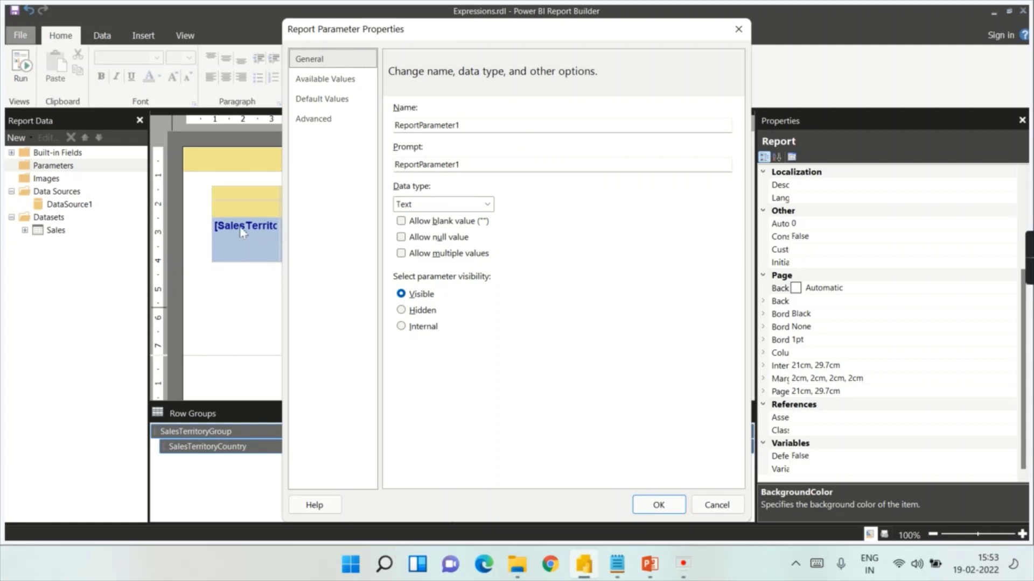
left_click(427, 208)
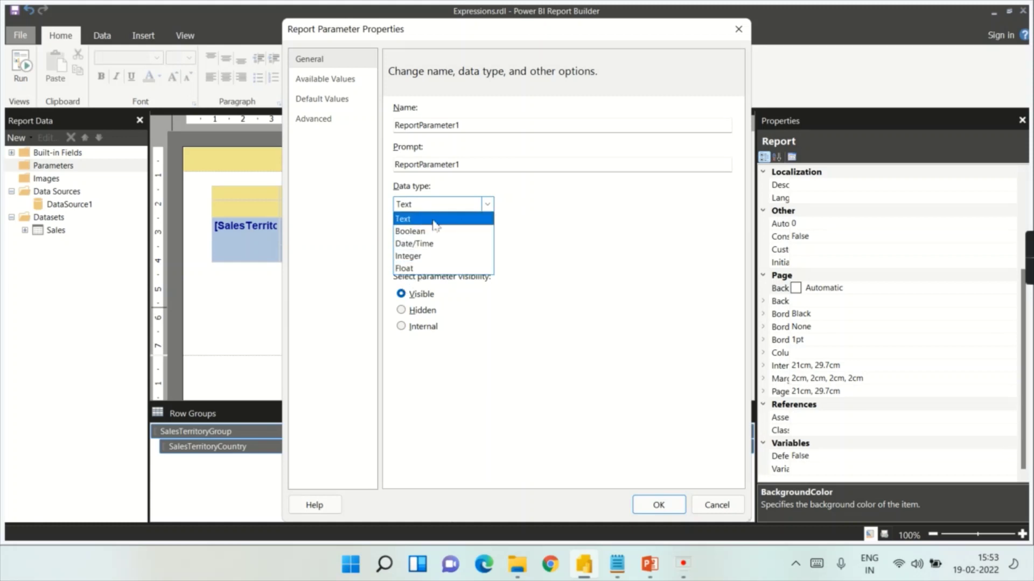
left_click(430, 219)
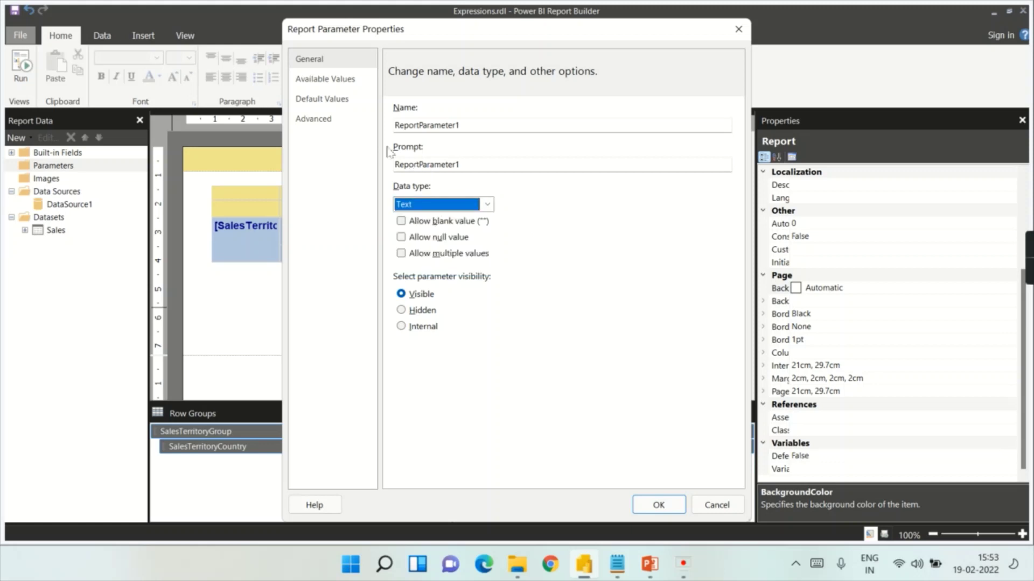
left_click(326, 79)
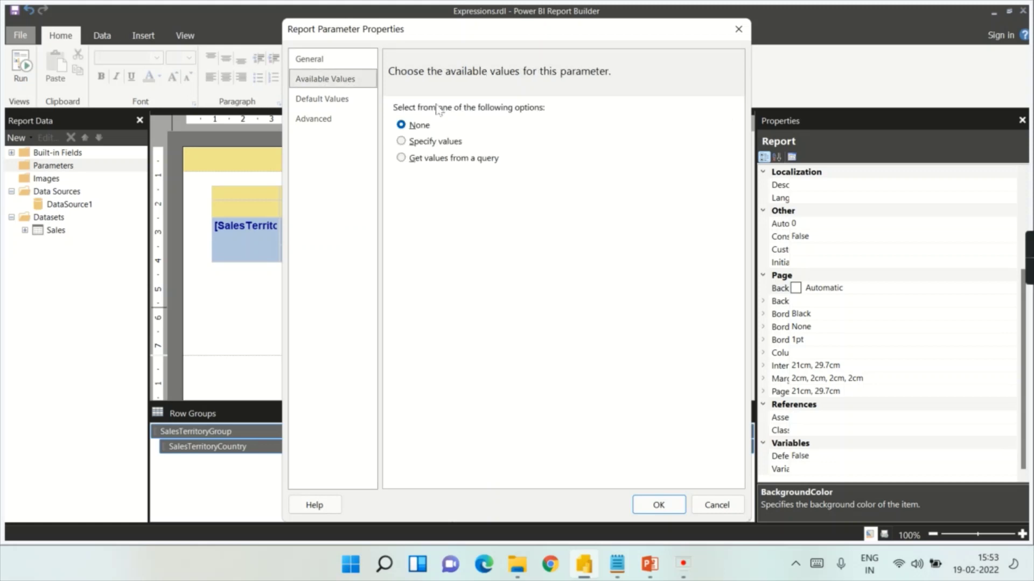
left_click(442, 142)
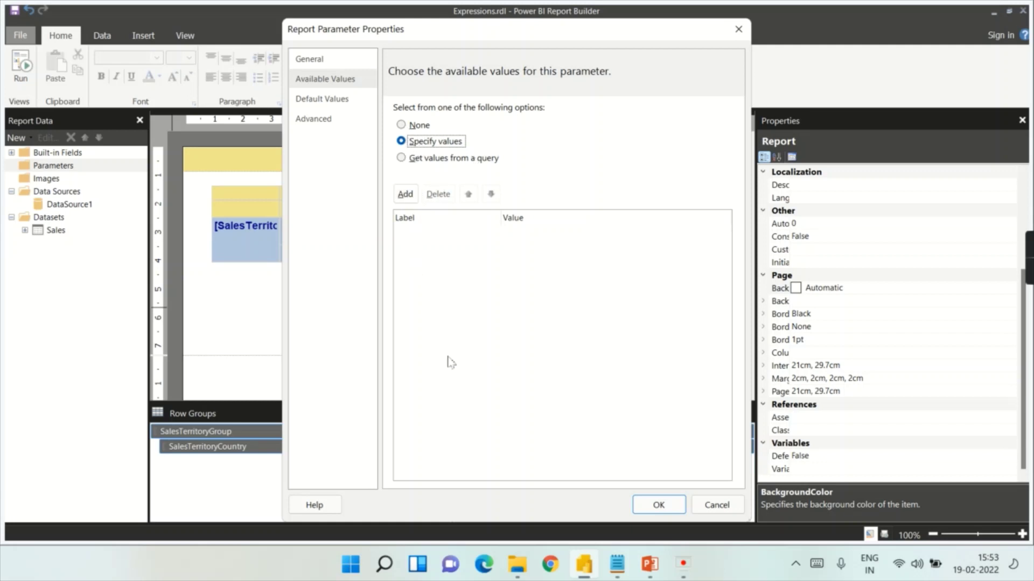
left_click(416, 157)
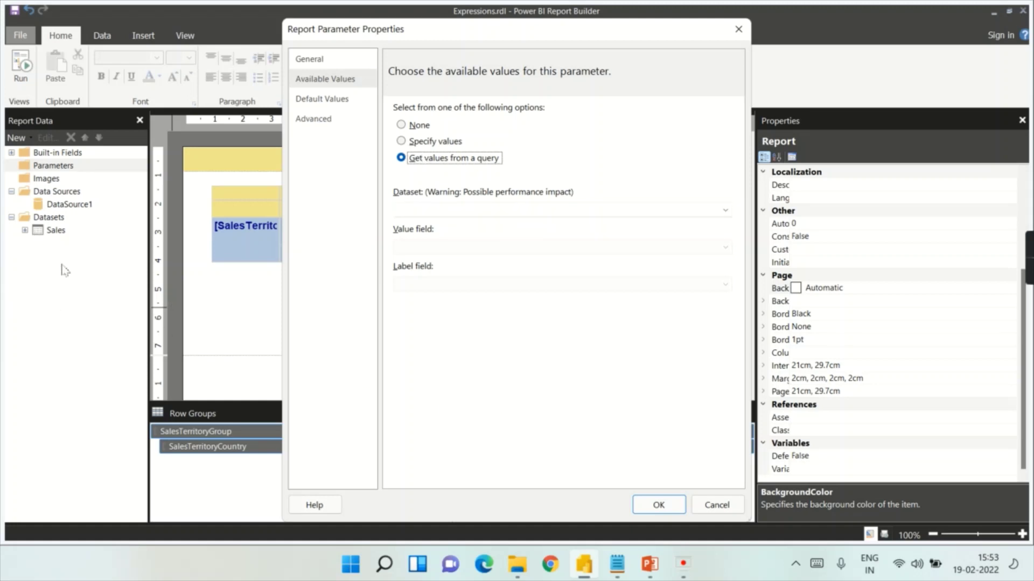
left_click(431, 142)
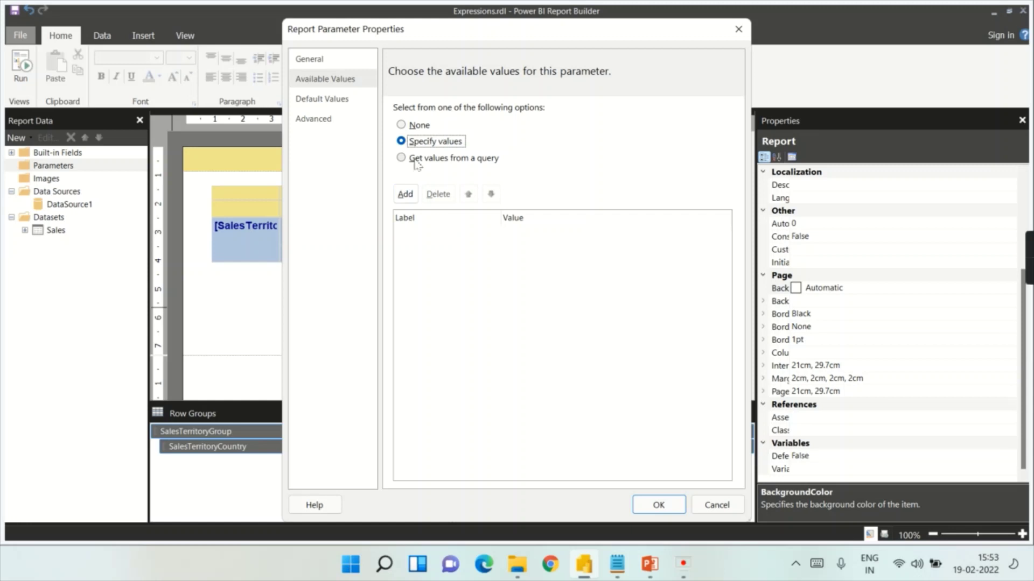
- Add a first available value with label and value Accessories, copied from Notepad
left_click(404, 194)
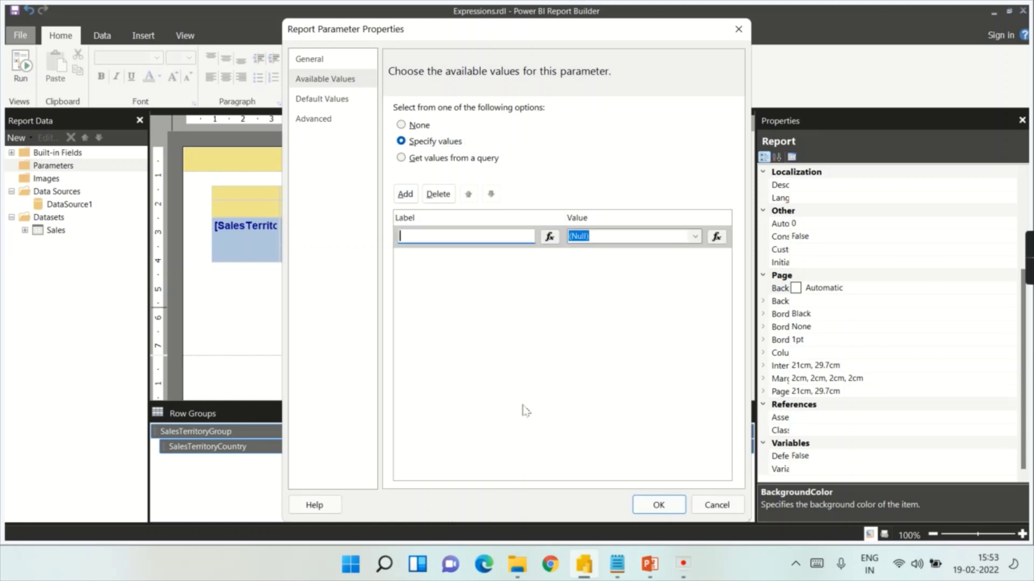
left_click(616, 564)
left_click(378, 338)
left_click_drag(288, 325, 81, 332)
key("ctrl+c")
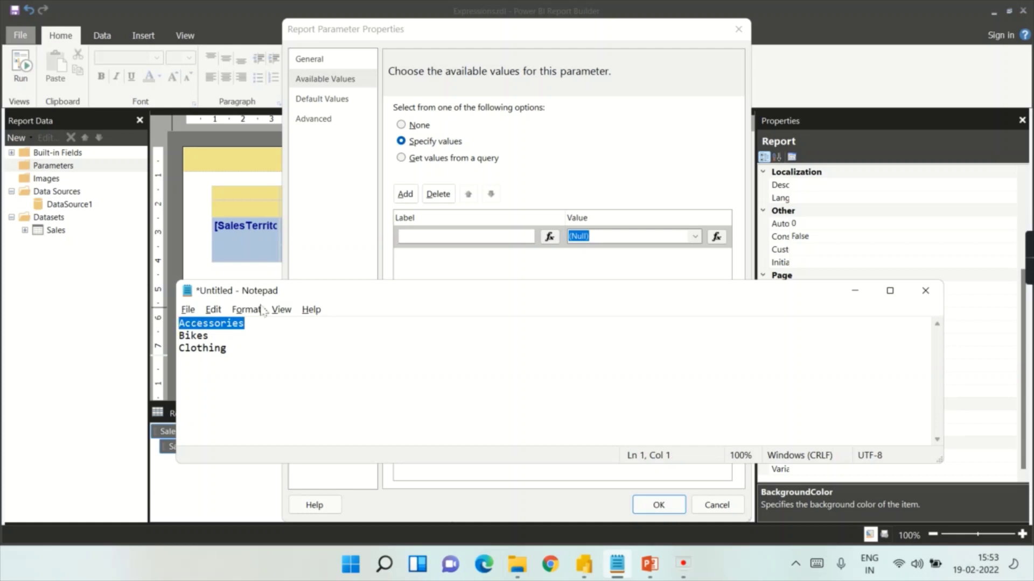
left_click(472, 235)
key("ctrl+v")
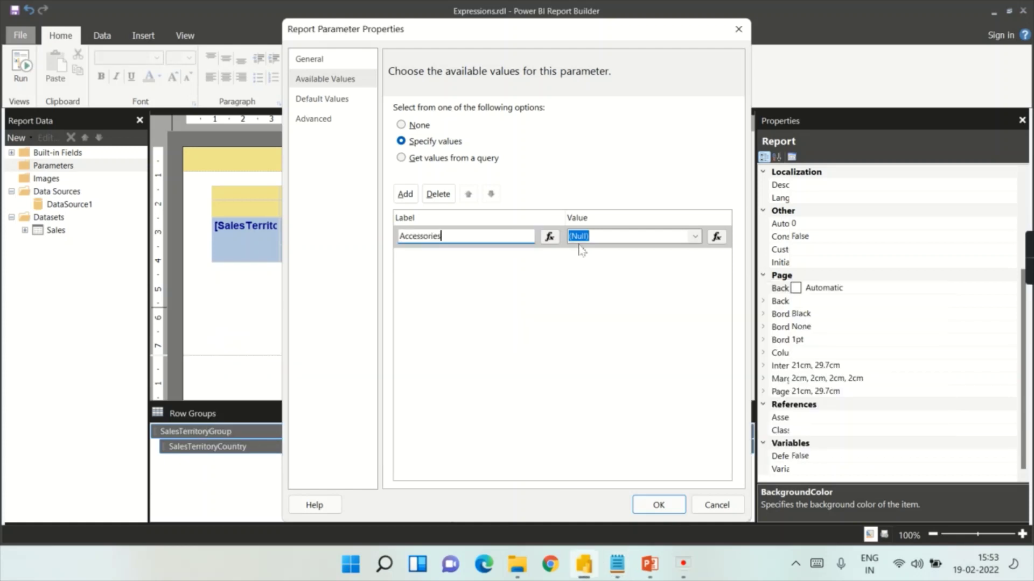
left_click(641, 237)
key("ctrl+v")
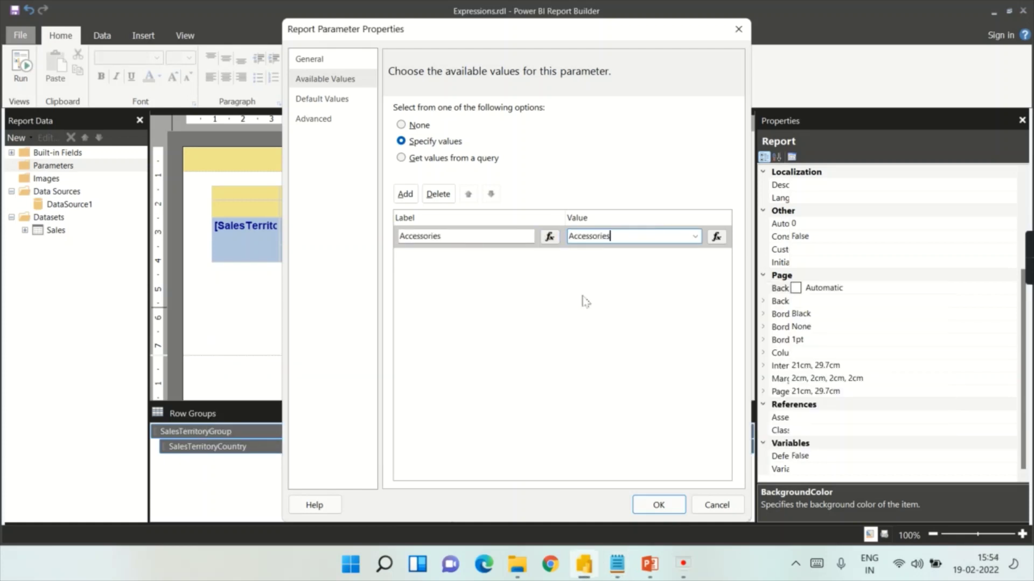
- Add a second available value with label and value Bikes
left_click(619, 569)
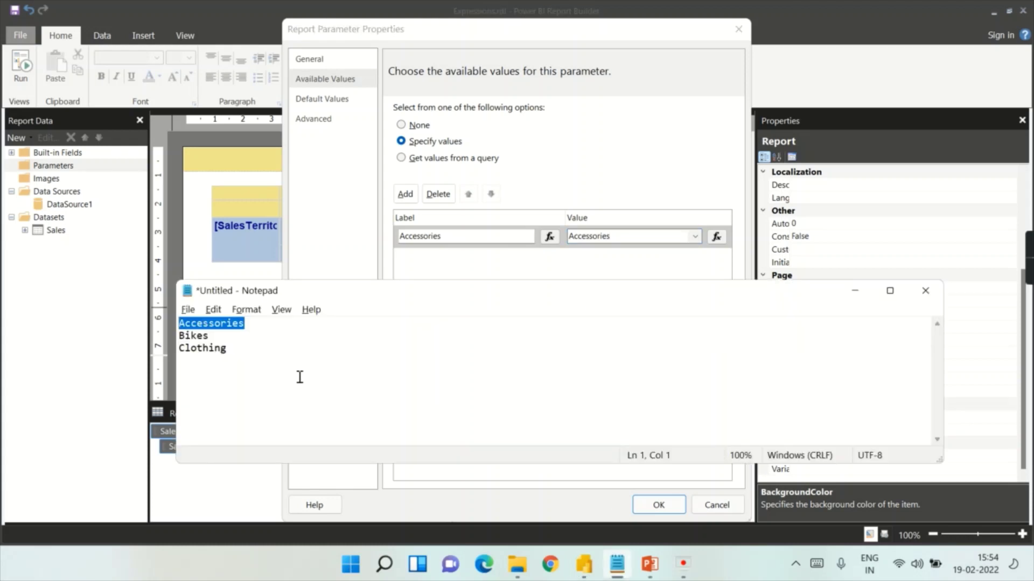
left_click(180, 348)
key("shift+Up")
key("ctrl+c")
left_click(641, 128)
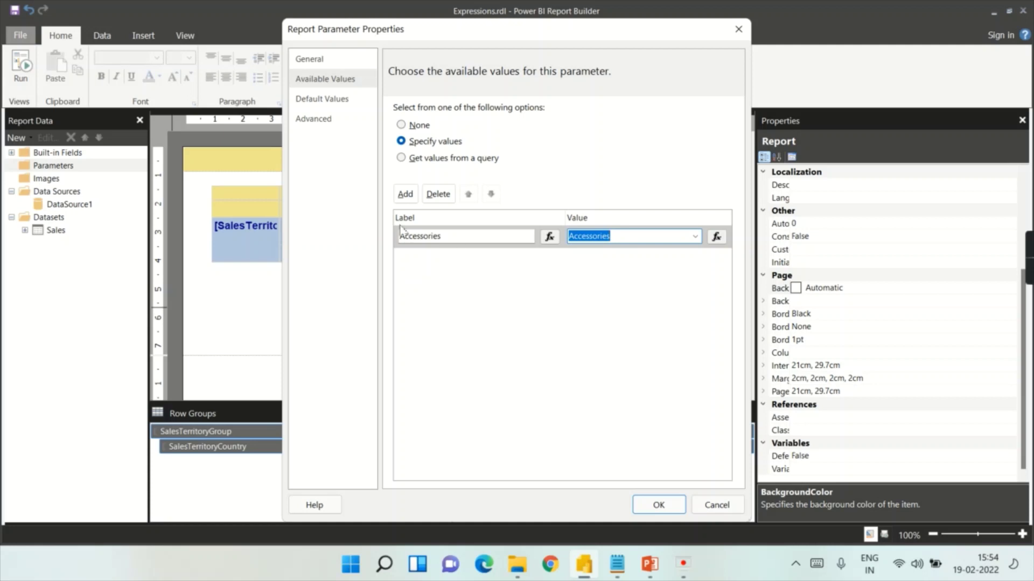
left_click(405, 193)
key("ctrl+v")
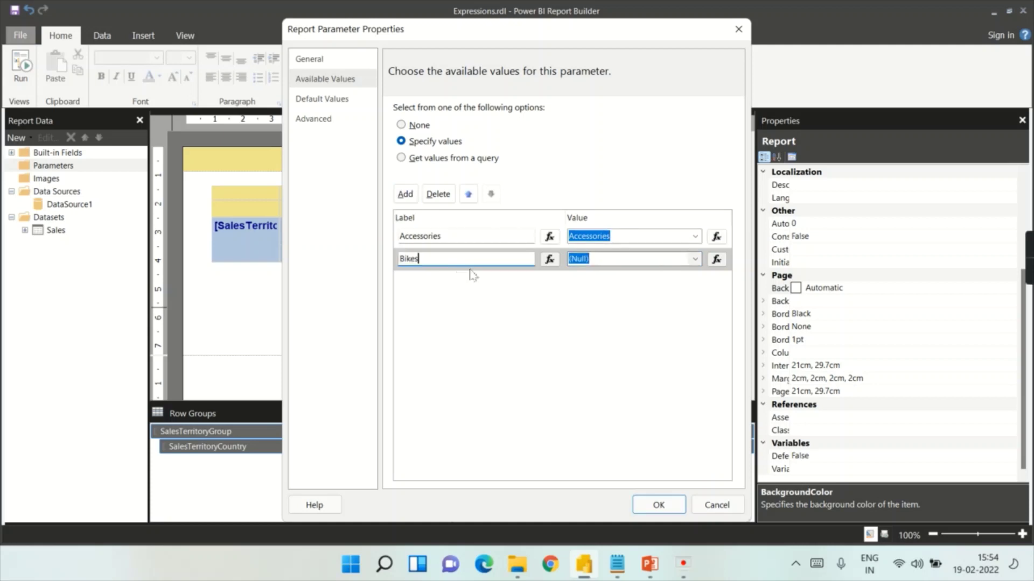
left_click(658, 263)
key("ctrl+shift+Left")
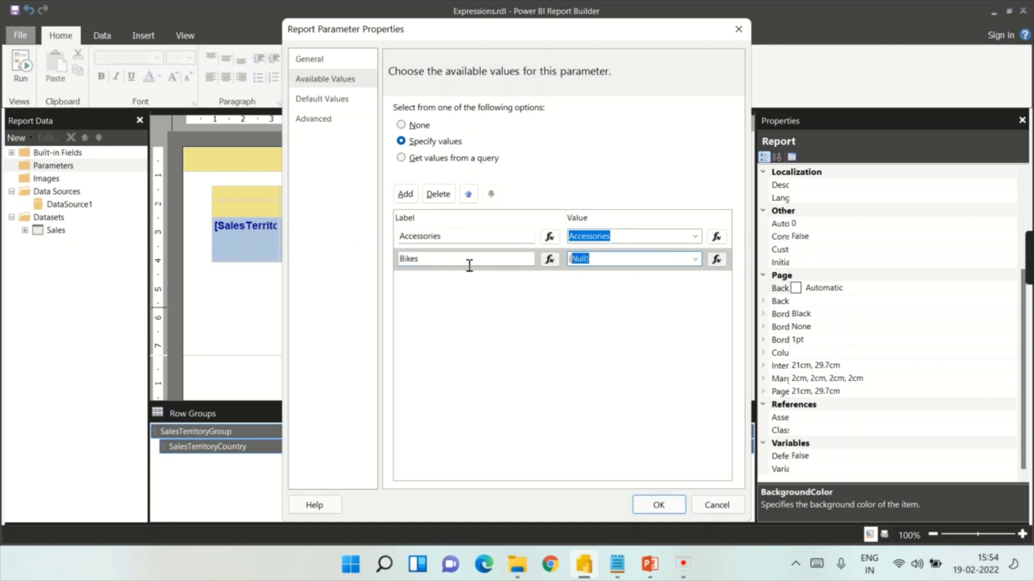
key("ctrl+v")
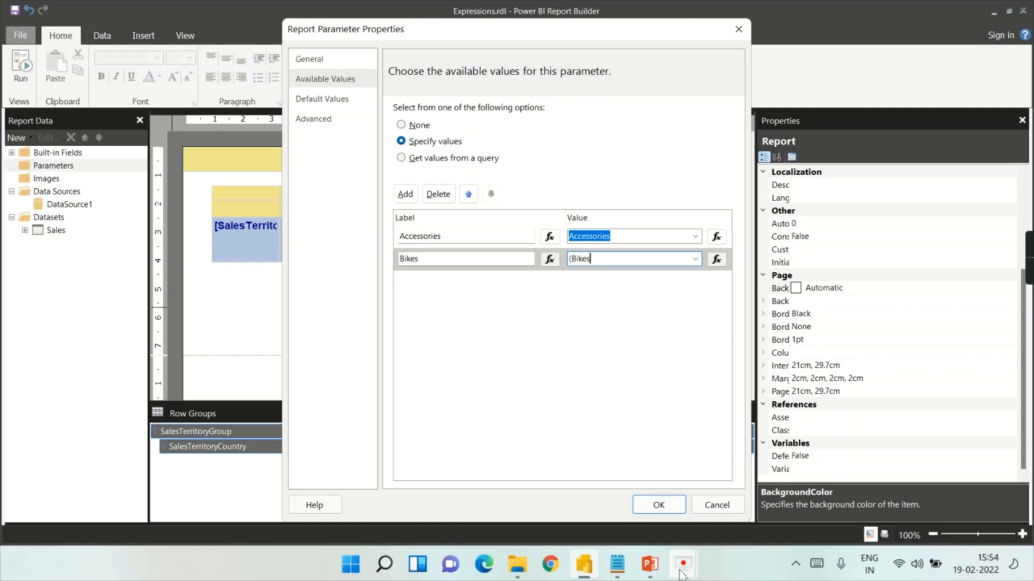
key("Home")
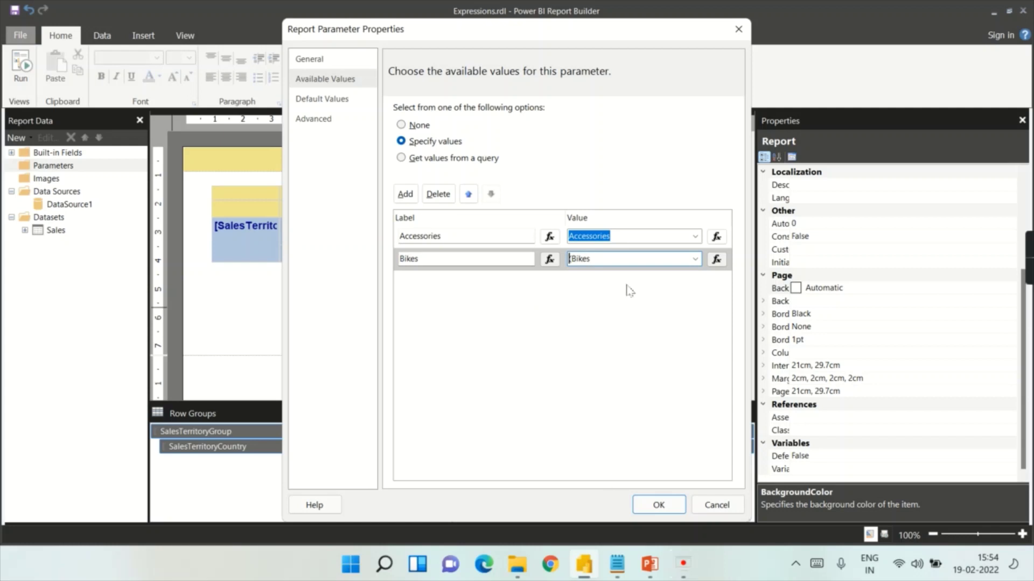
- Add a third available value with label and value Clothing
left_click(617, 563)
left_click_drag(253, 368, 130, 353)
key("ctrl+c")
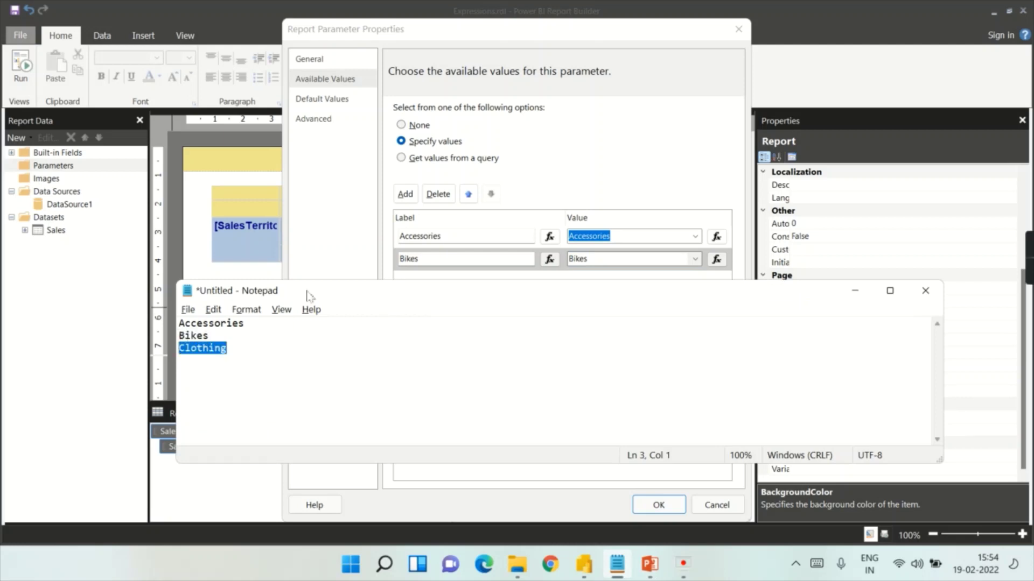
left_click(611, 114)
left_click(405, 193)
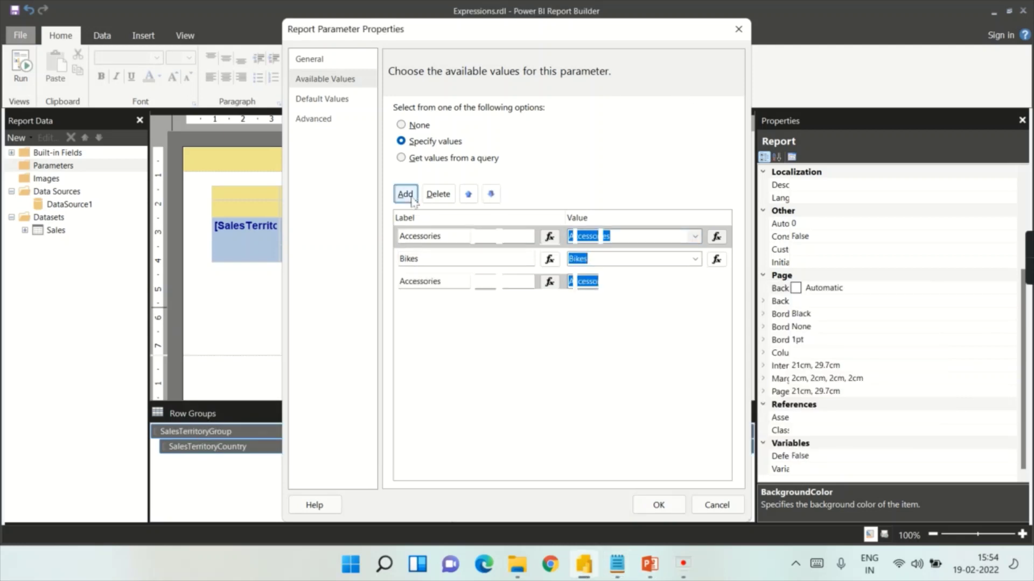
key("ctrl+v")
left_click_drag(630, 284, 526, 286)
key("BackSpace")
key("ctrl+v")
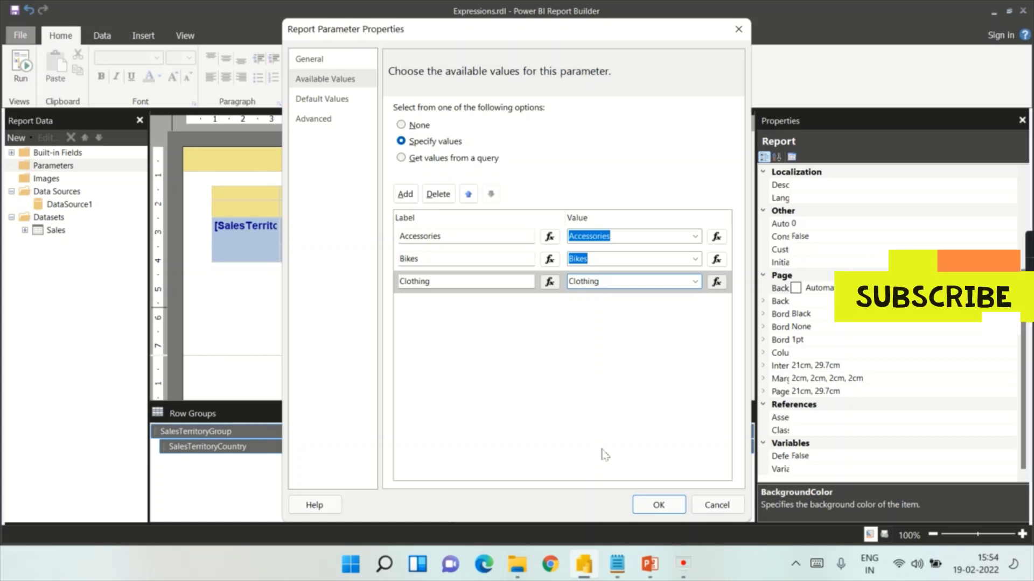
left_click(323, 58)
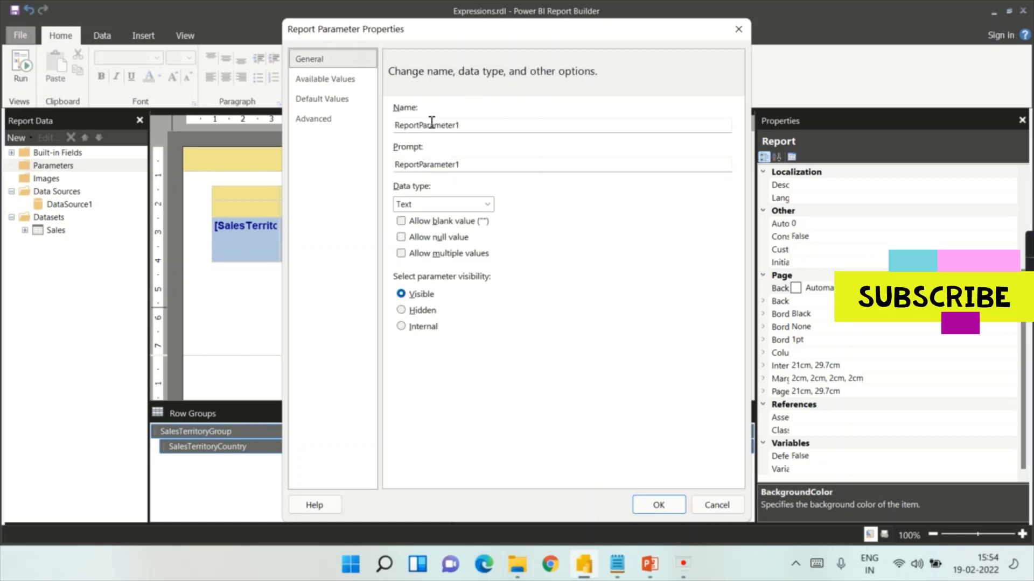
- Rename the parameter to 'category', set its prompt to 'Choose Product category', and confirm
double_click(476, 125)
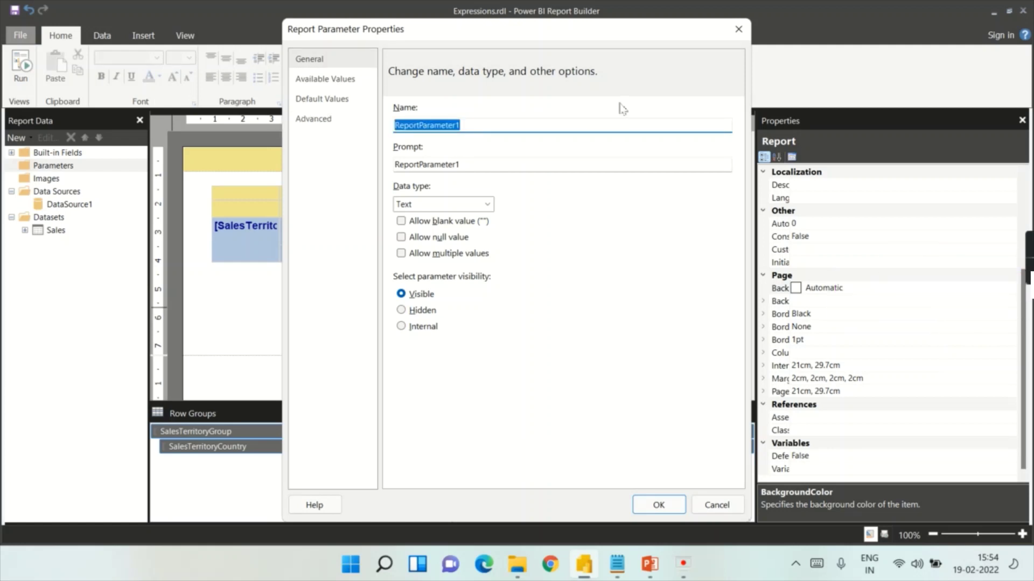
type("category")
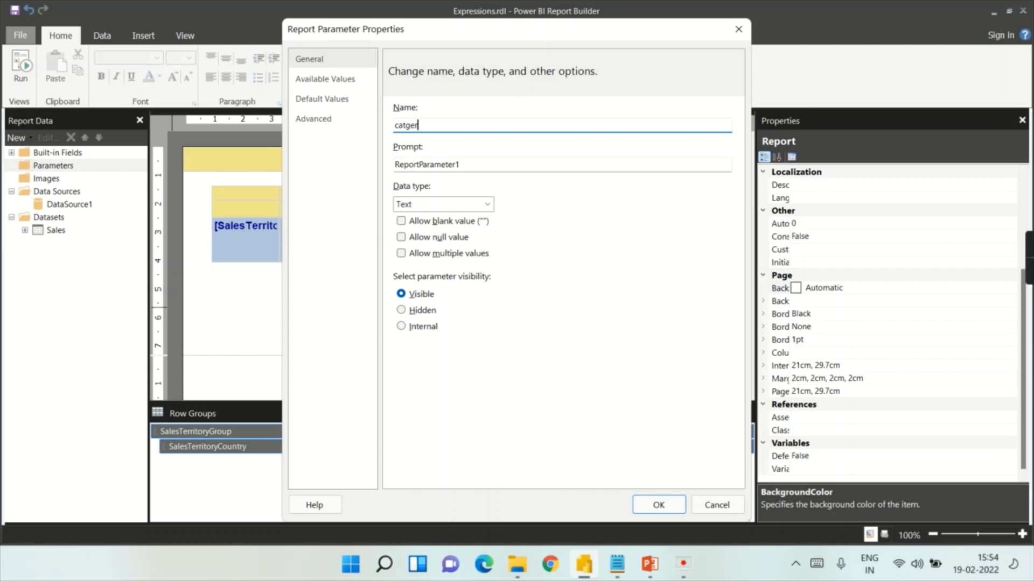
left_click(408, 125)
type("ego")
key("Tab")
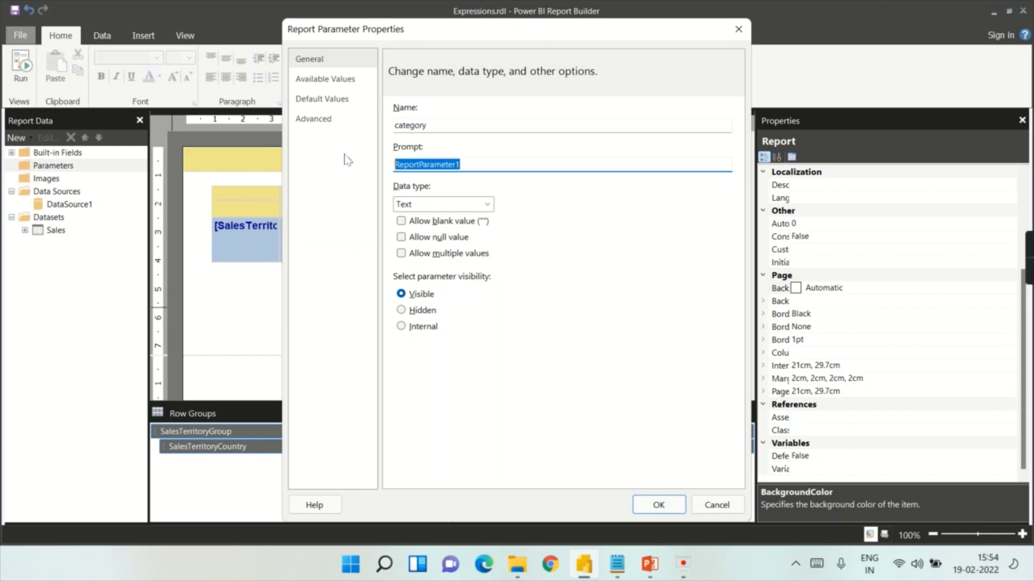
type("Choose Product category")
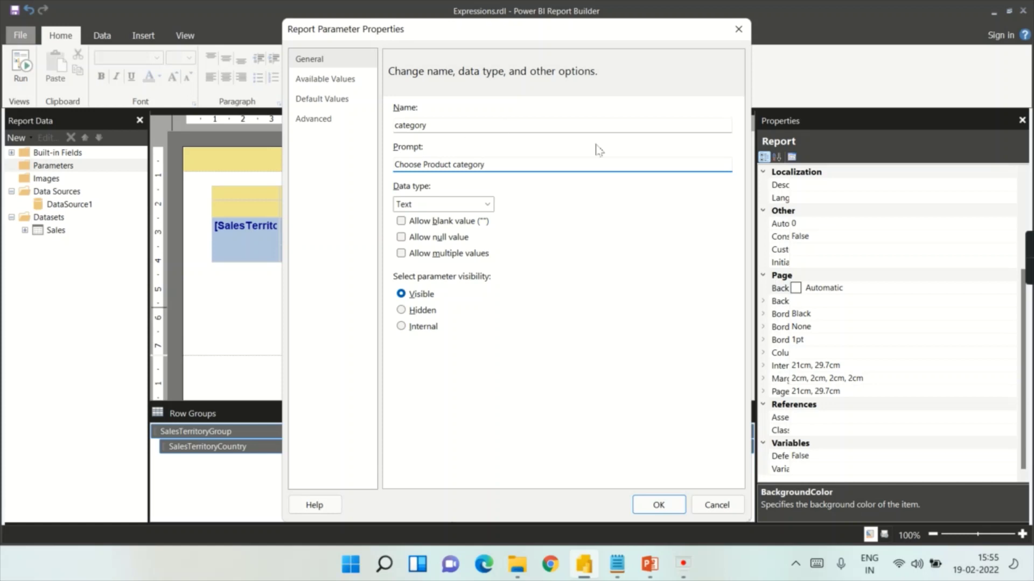
left_click(658, 506)
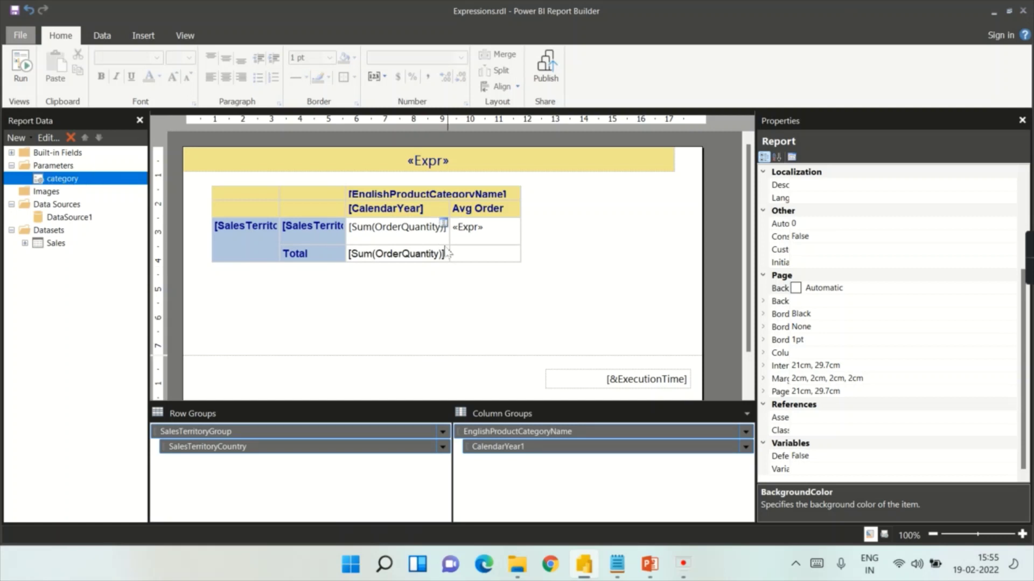
- Preview the report with Accessories selected and scroll the matrix, which still lists every category
left_click(446, 320)
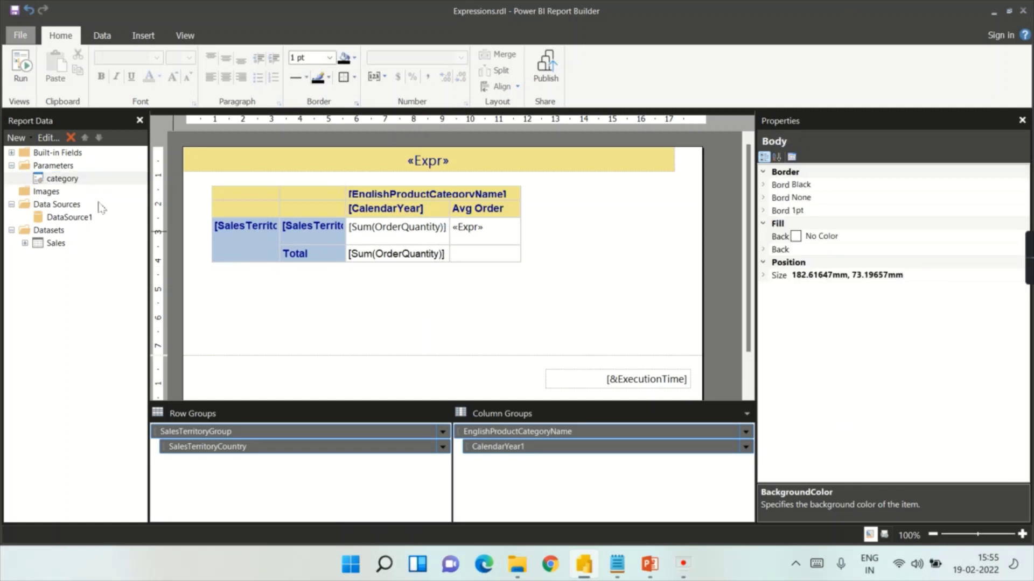
left_click(22, 72)
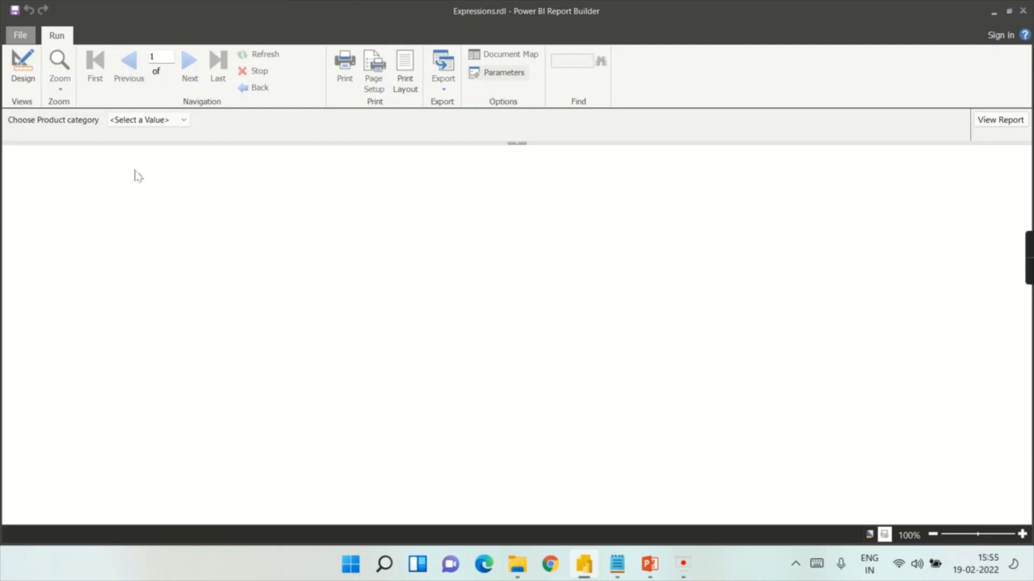
left_click(170, 124)
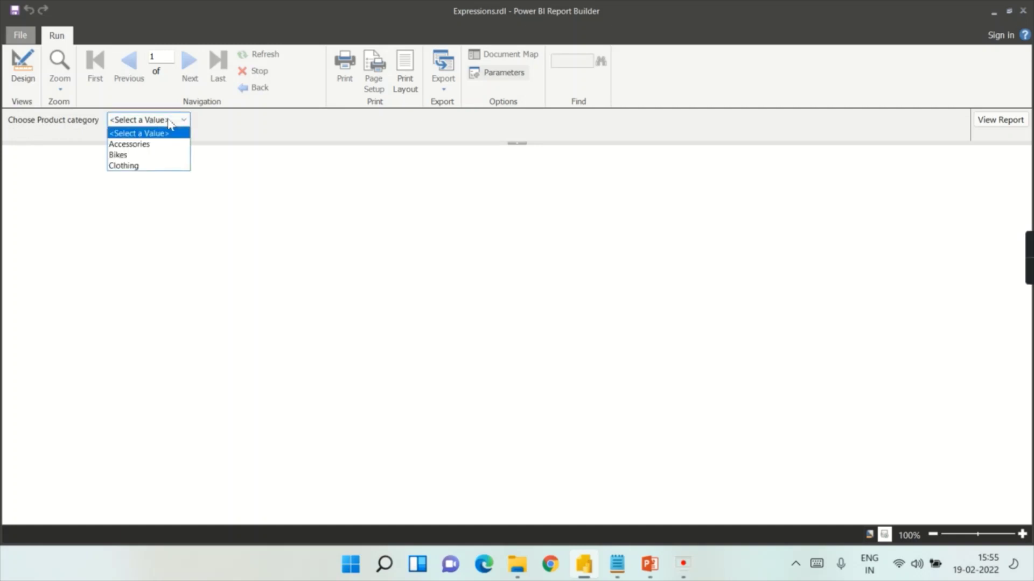
left_click(156, 145)
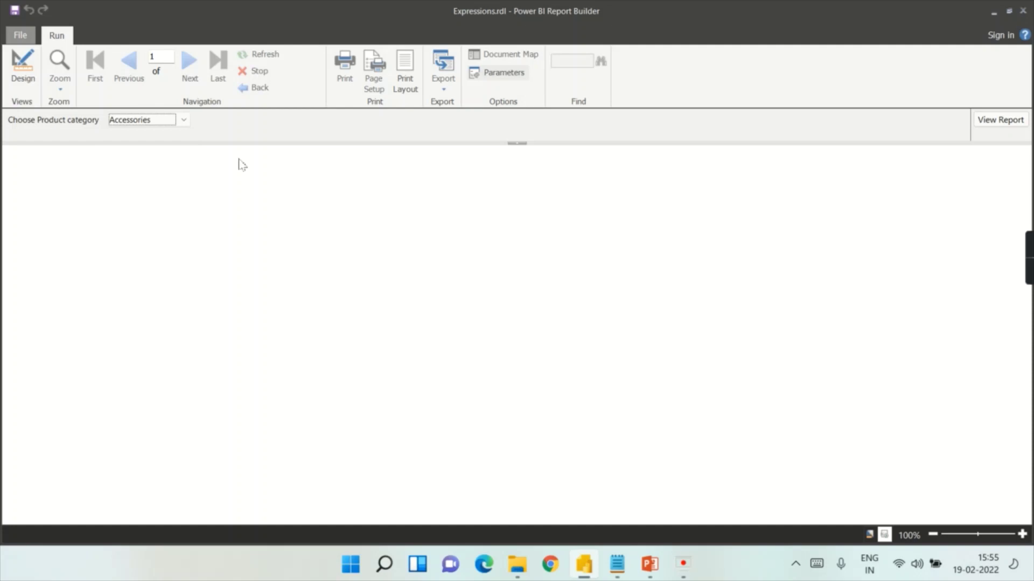
left_click(1000, 121)
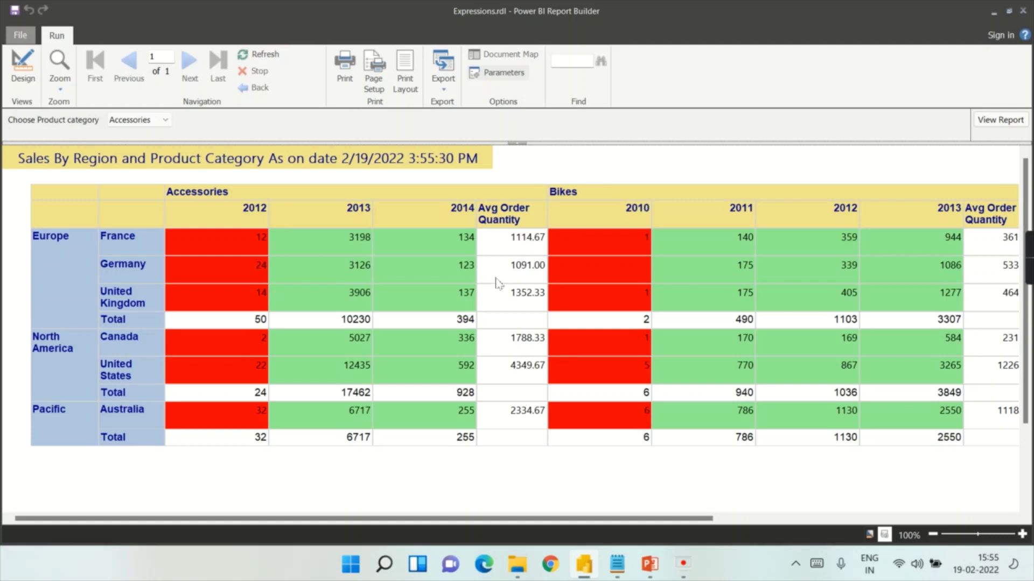
left_click_drag(409, 520, 473, 518)
left_click_drag(560, 519, 818, 518)
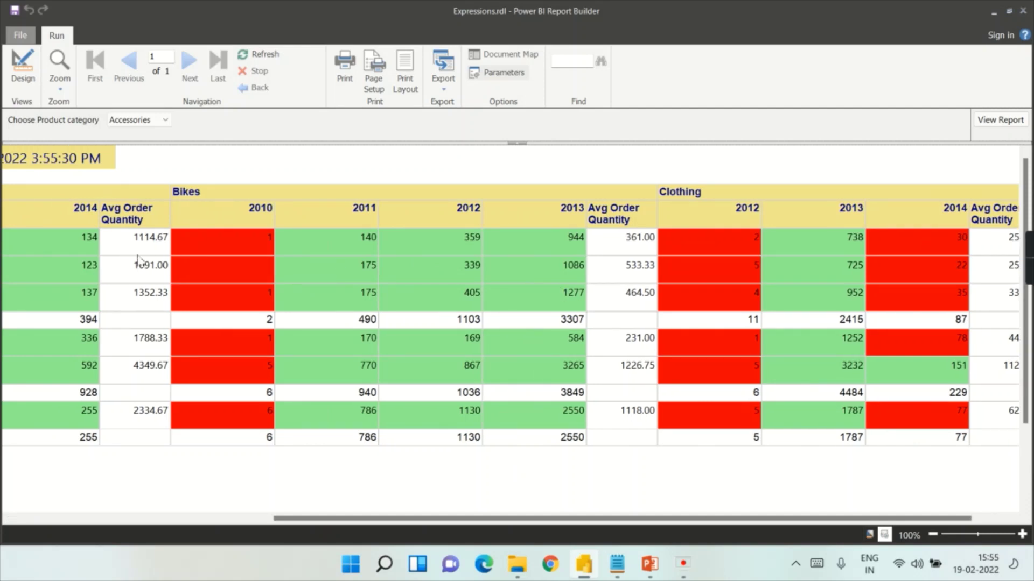
left_click_drag(373, 521, 3, 511)
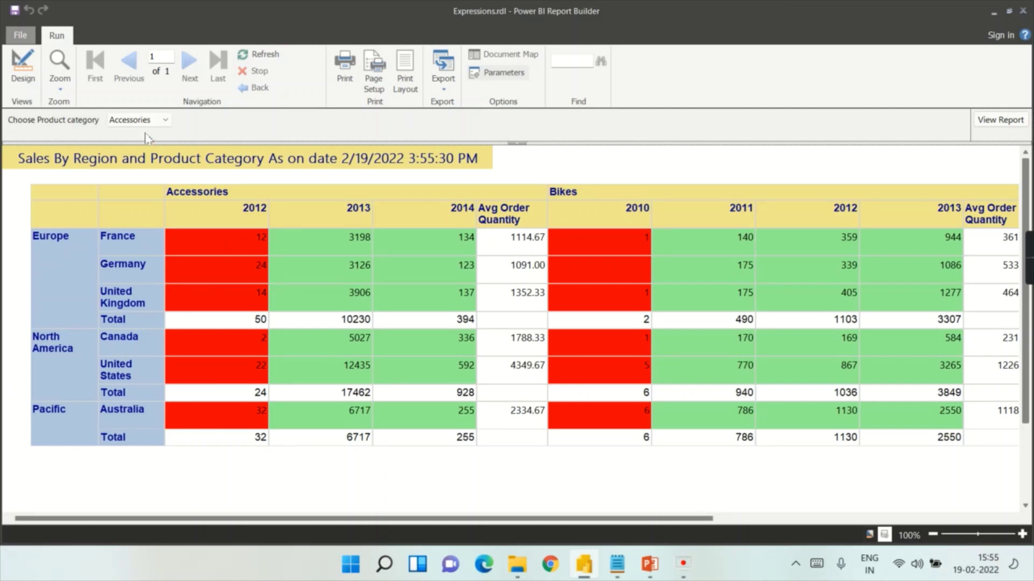
- Switch back to Design, expand the Sales dataset's fields and open its Dataset Properties
left_click(23, 78)
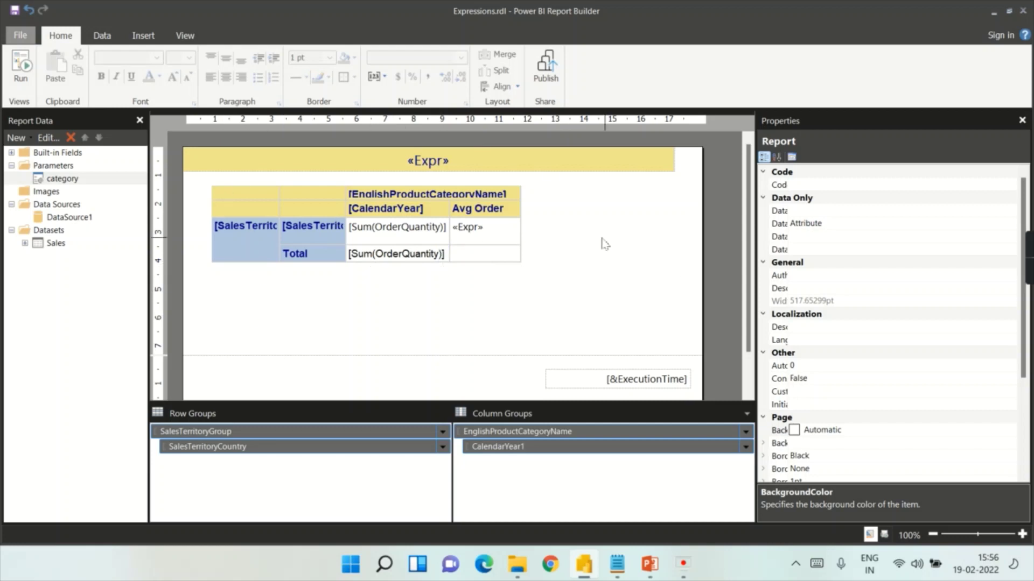
left_click(51, 243)
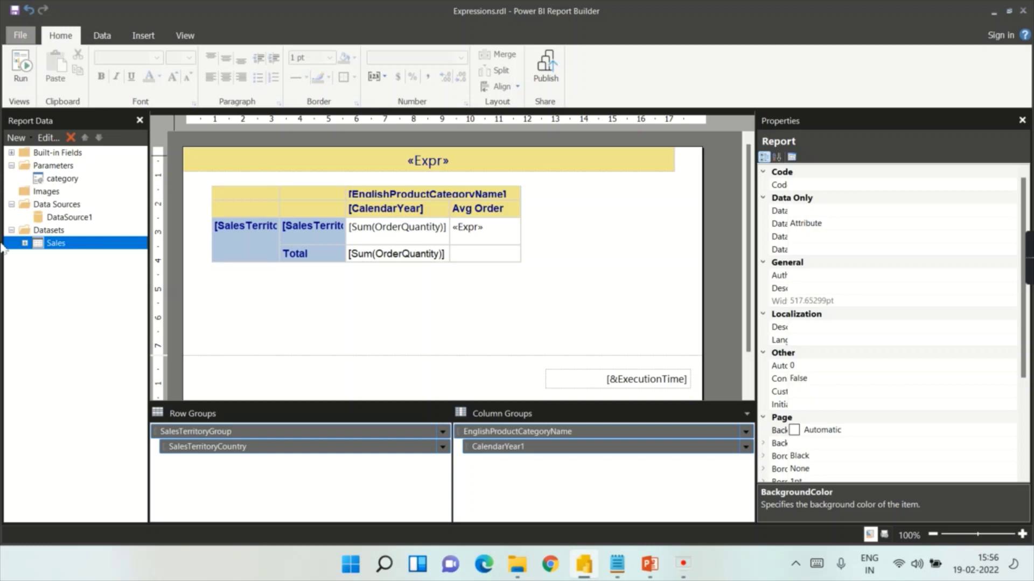
right_click(49, 249)
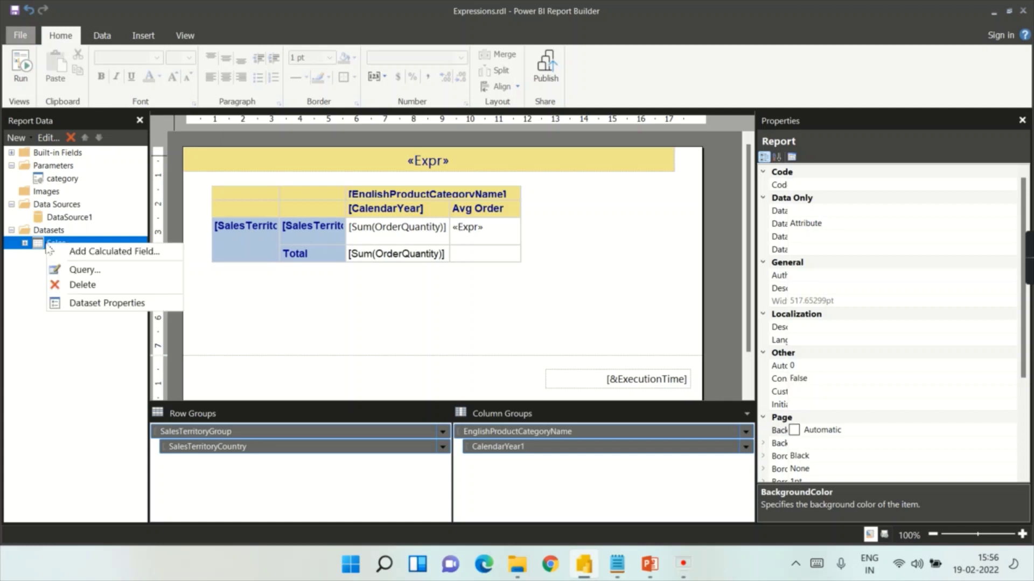
left_click(24, 244)
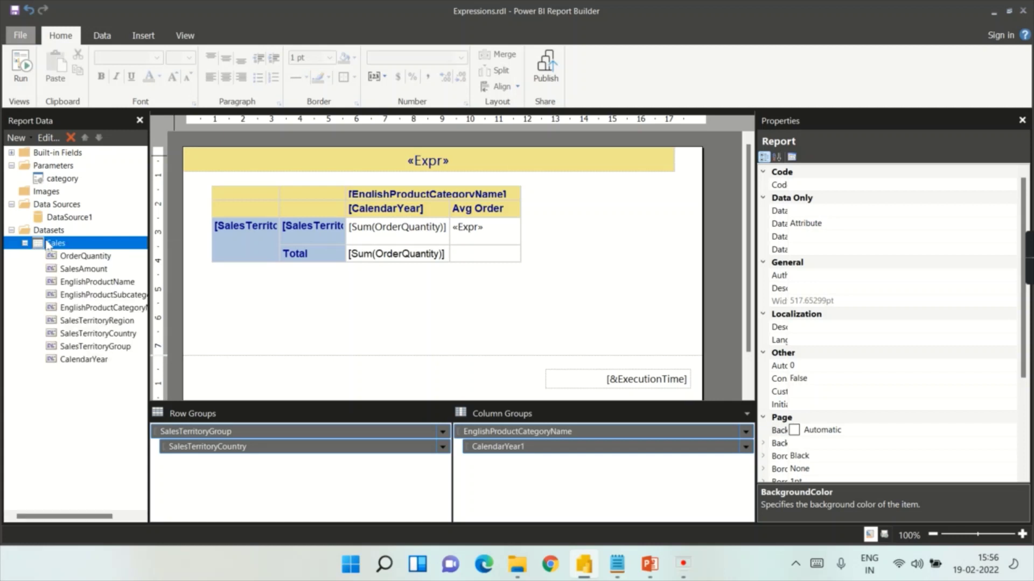
double_click(49, 245)
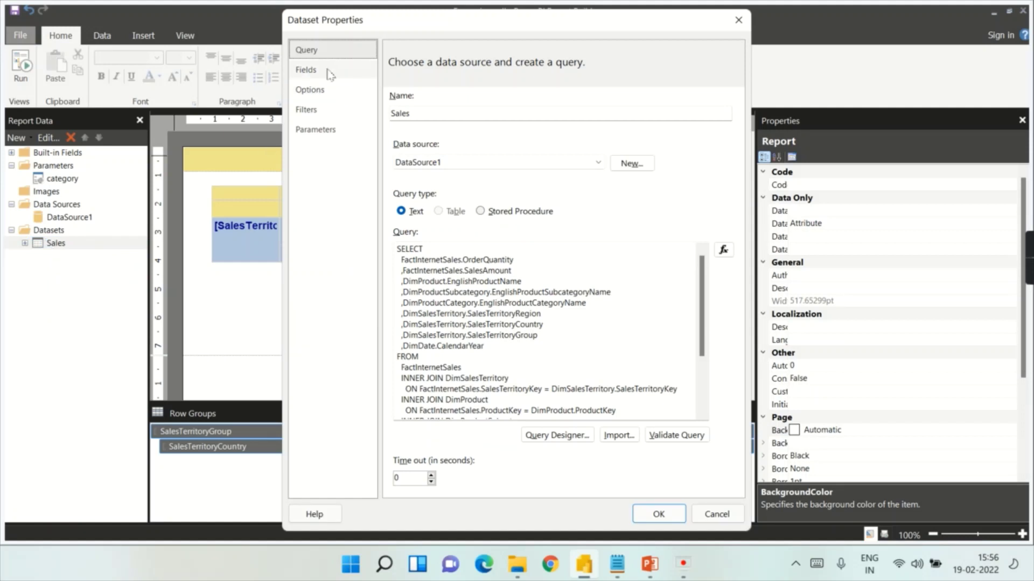
left_click(306, 110)
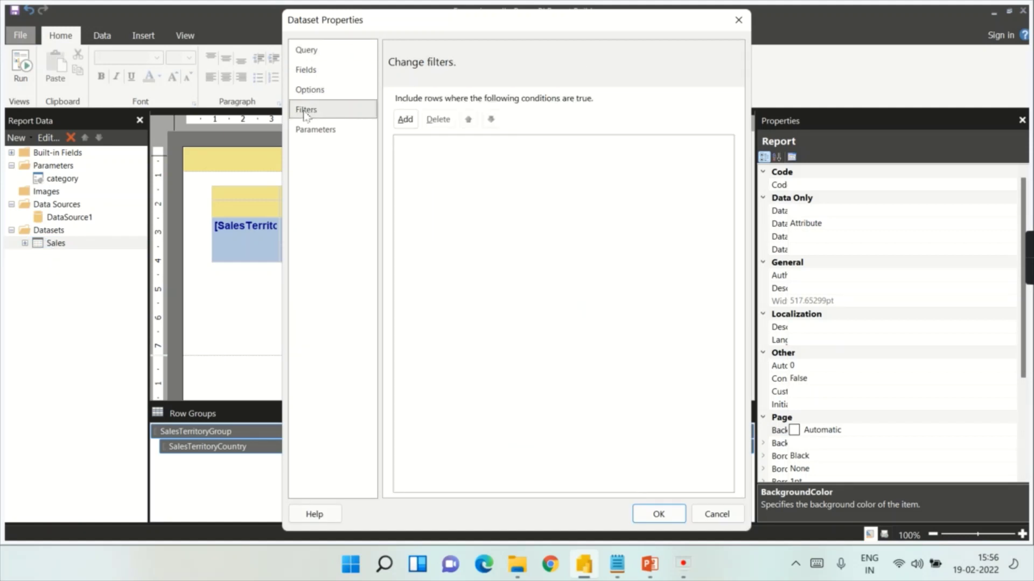
left_click(405, 119)
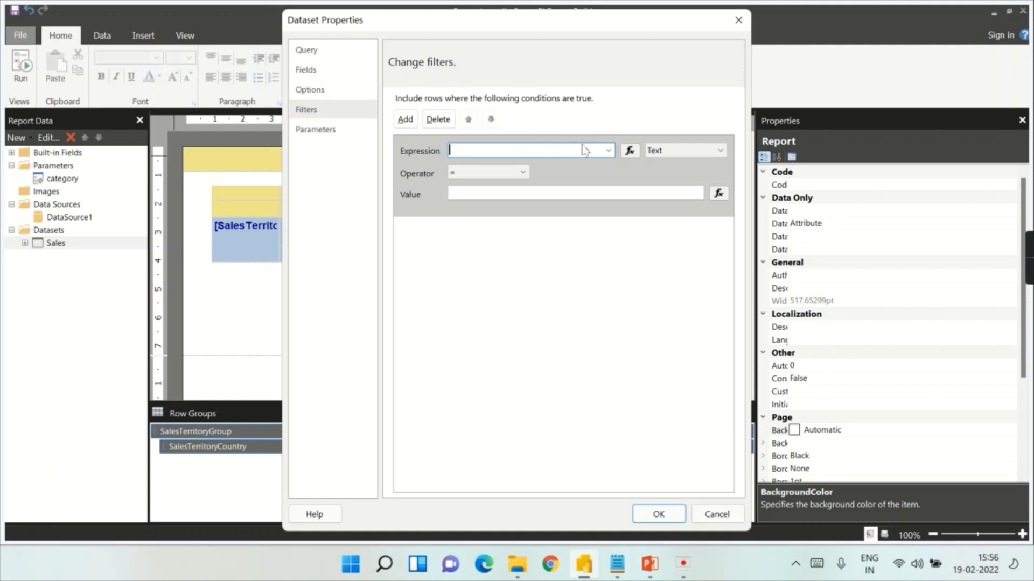
left_click(608, 151)
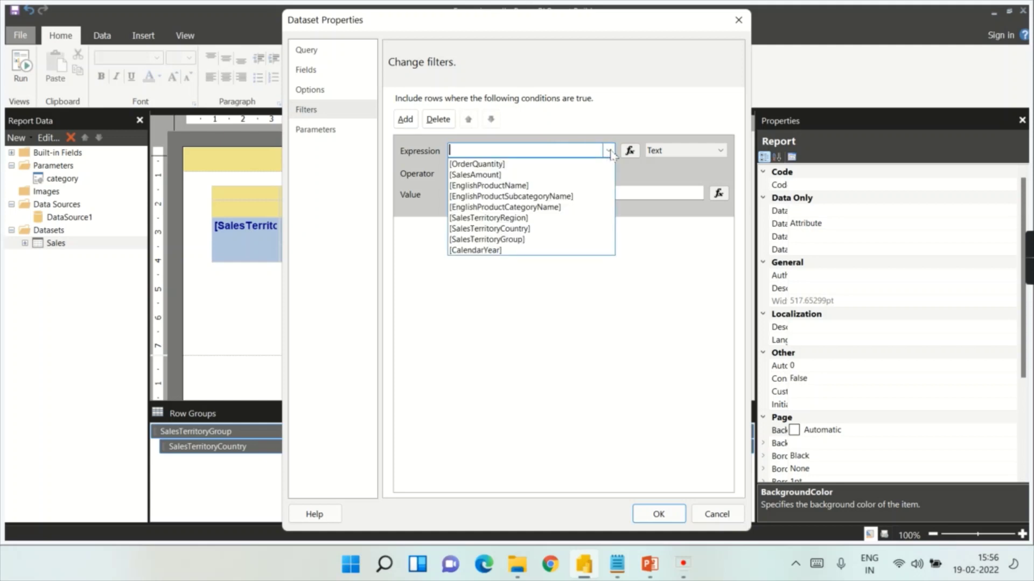
left_click(548, 207)
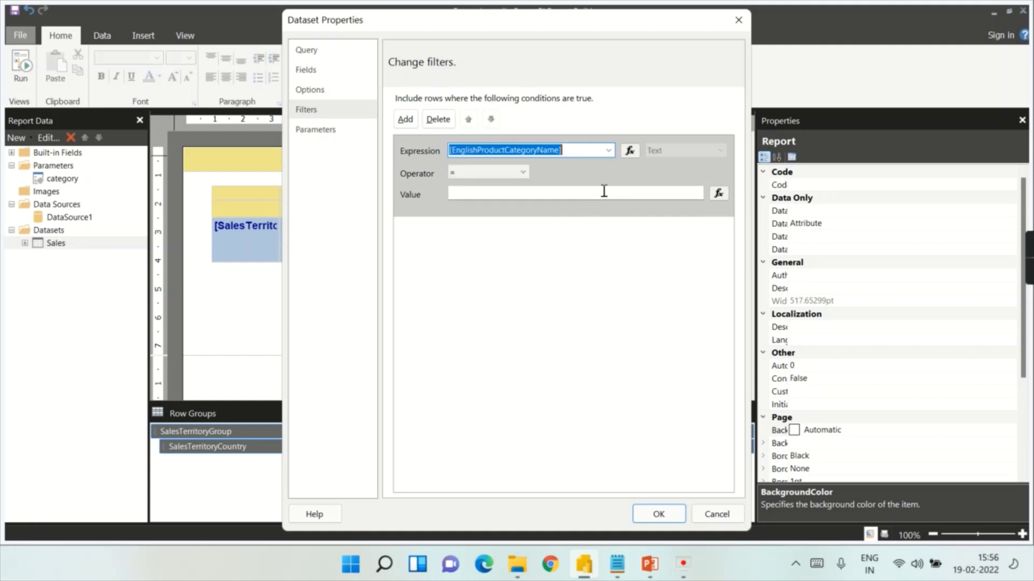
left_click(480, 173)
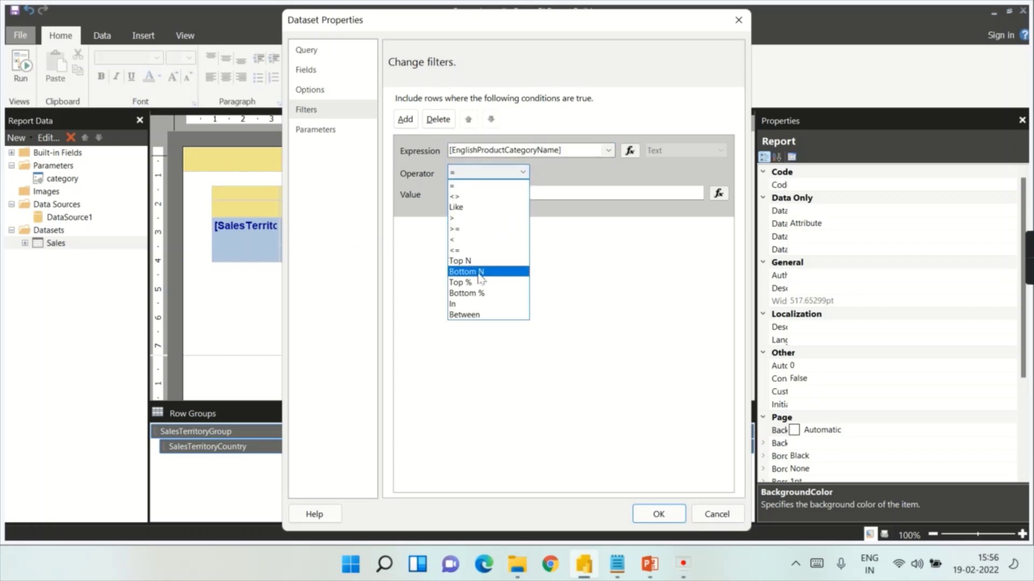
left_click(506, 186)
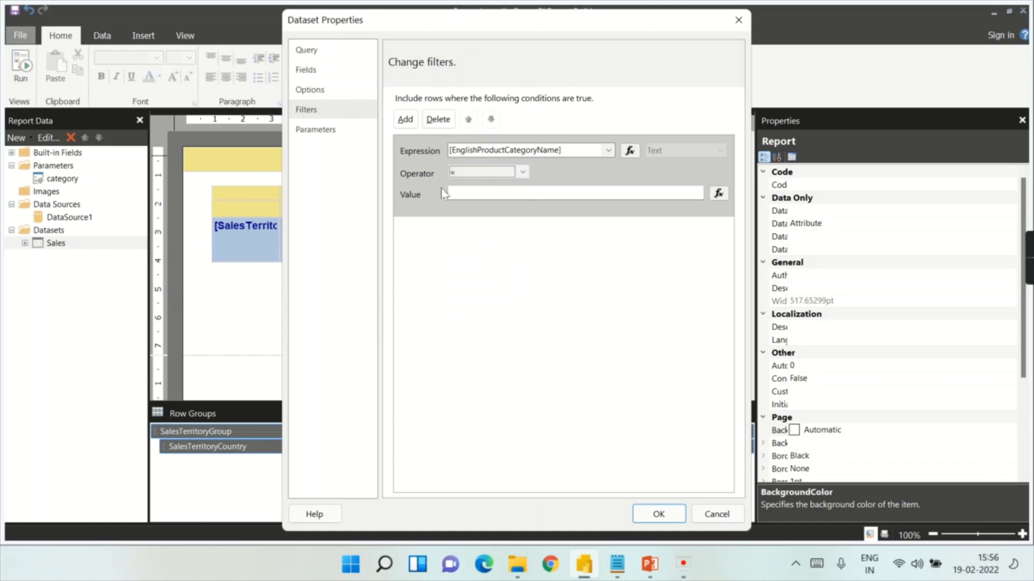
left_click(719, 193)
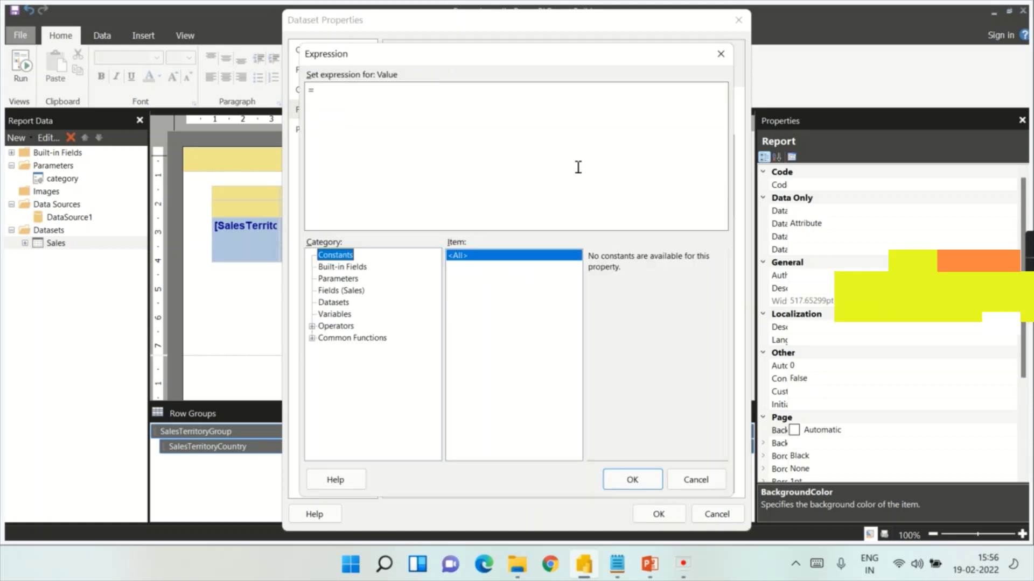
left_click(334, 278)
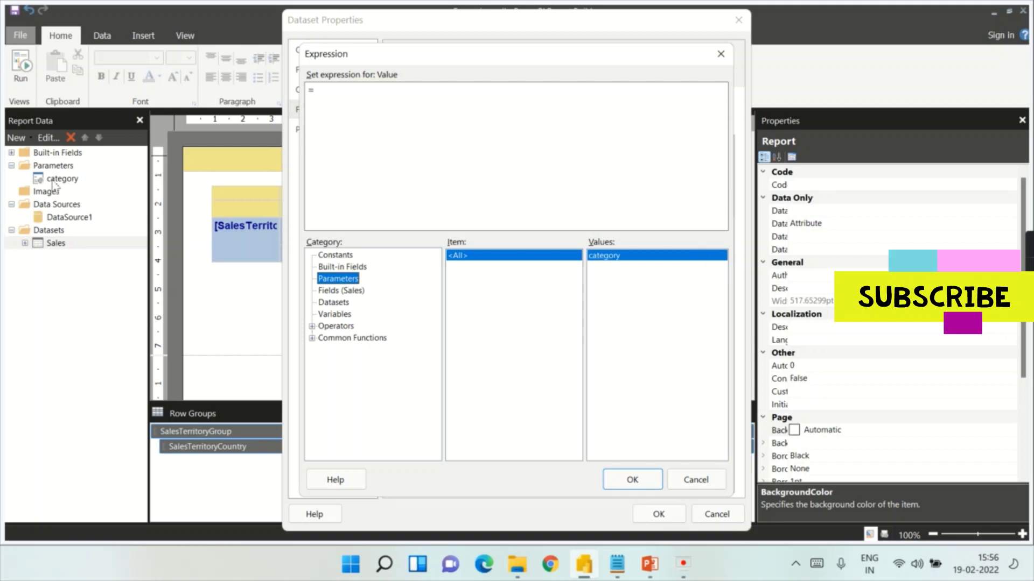
double_click(599, 257)
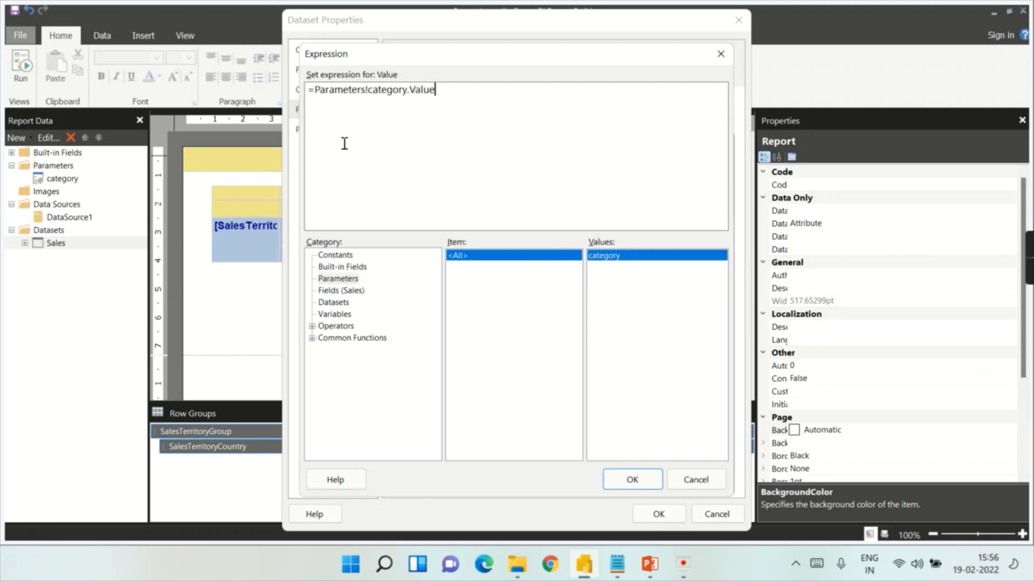
left_click(643, 479)
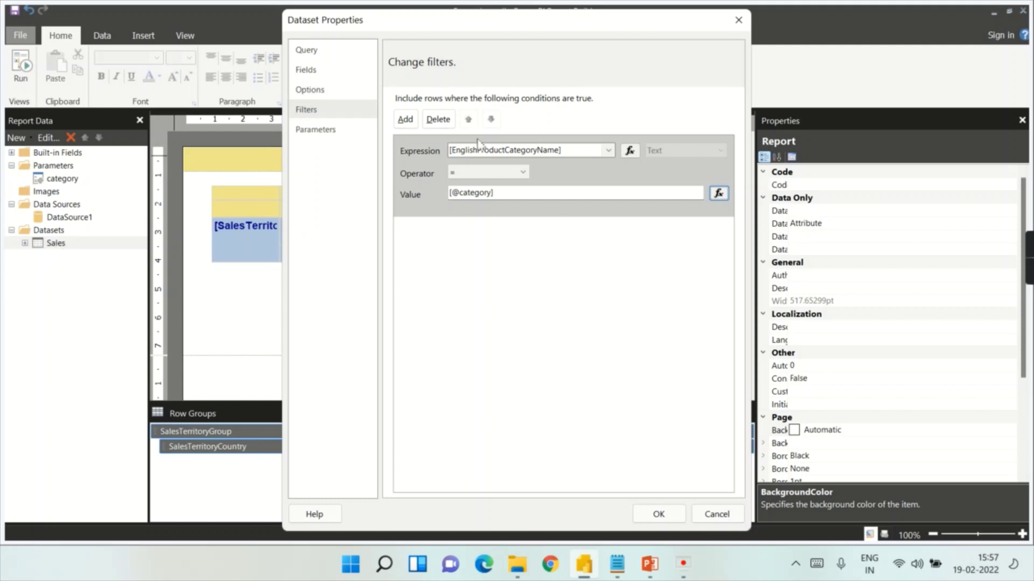
left_click(658, 514)
- Run the report with Accessories chosen as the product category
left_click(293, 331)
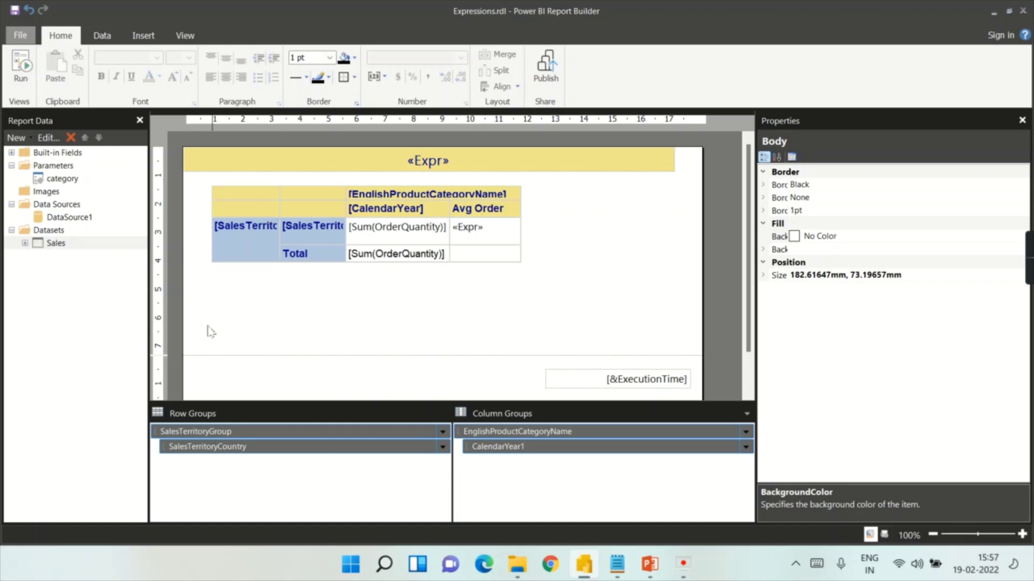
left_click(20, 66)
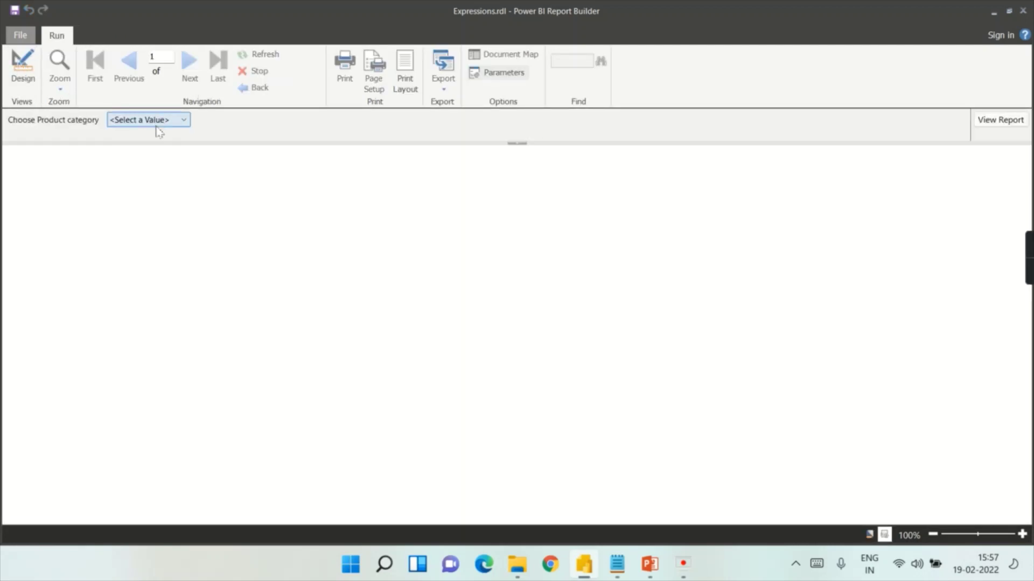
left_click(155, 123)
left_click(132, 144)
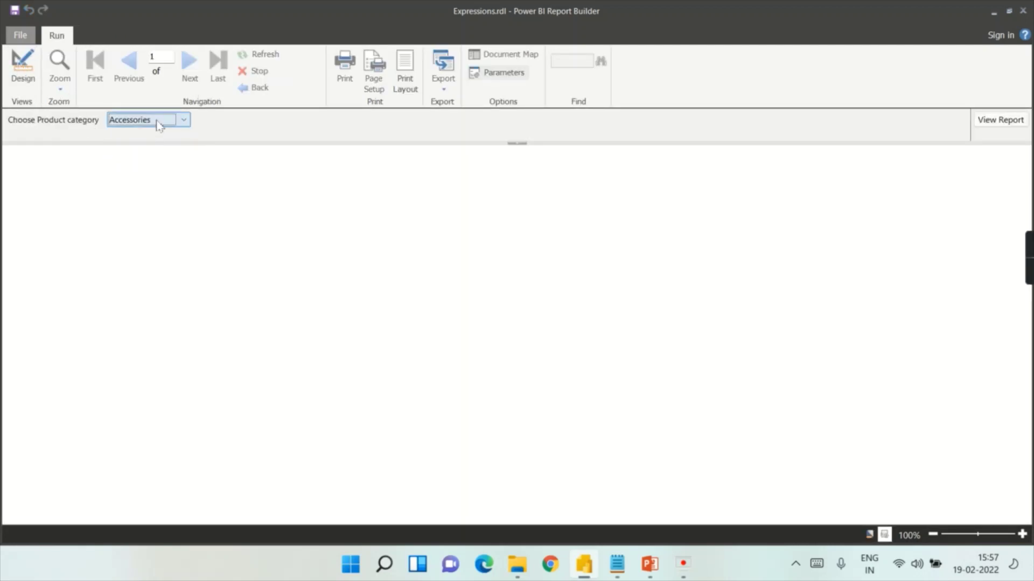
left_click(997, 121)
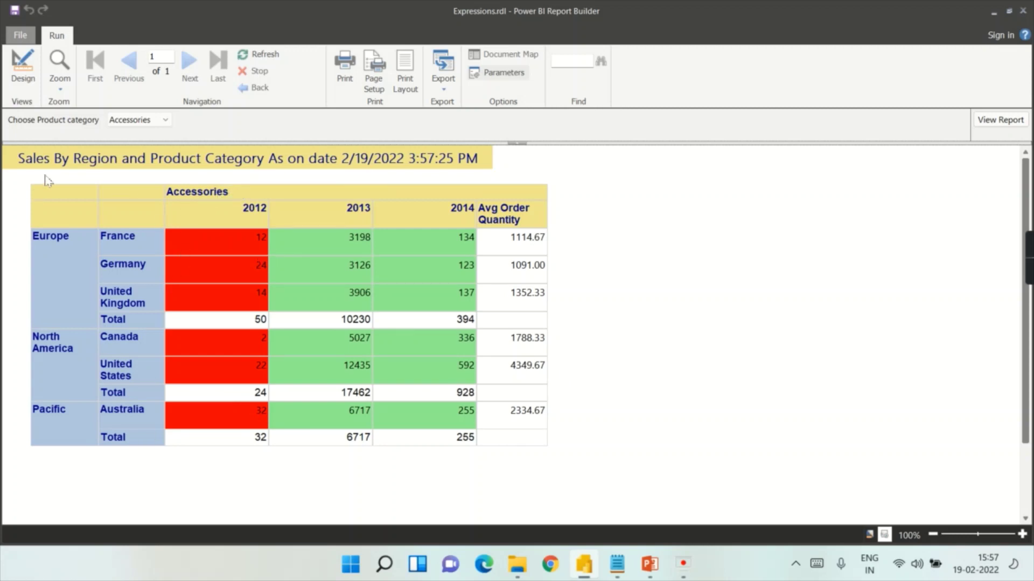
- Re-render the report for the Bikes category
mouse_move(1026, 267)
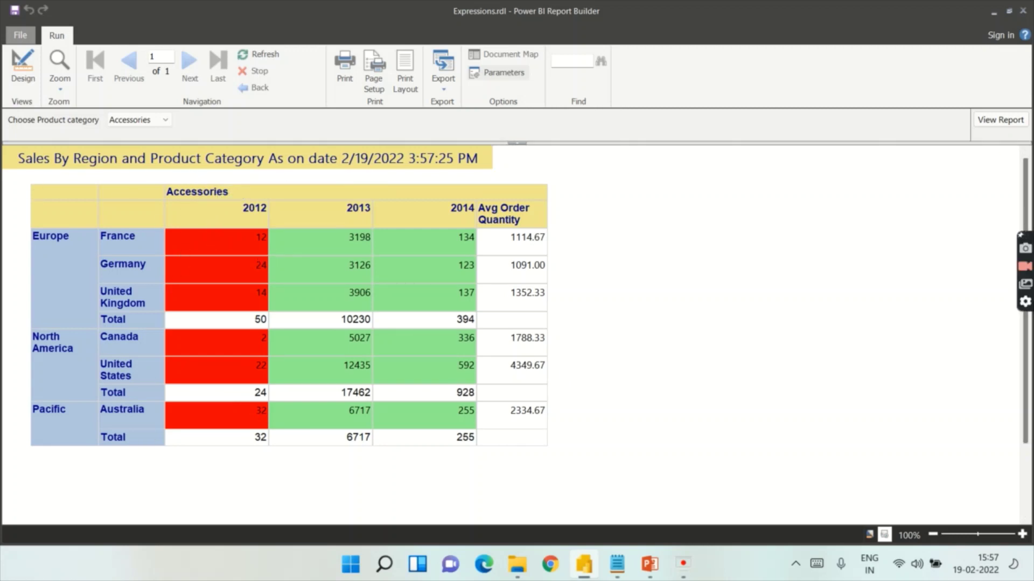
left_click(142, 120)
left_click(120, 145)
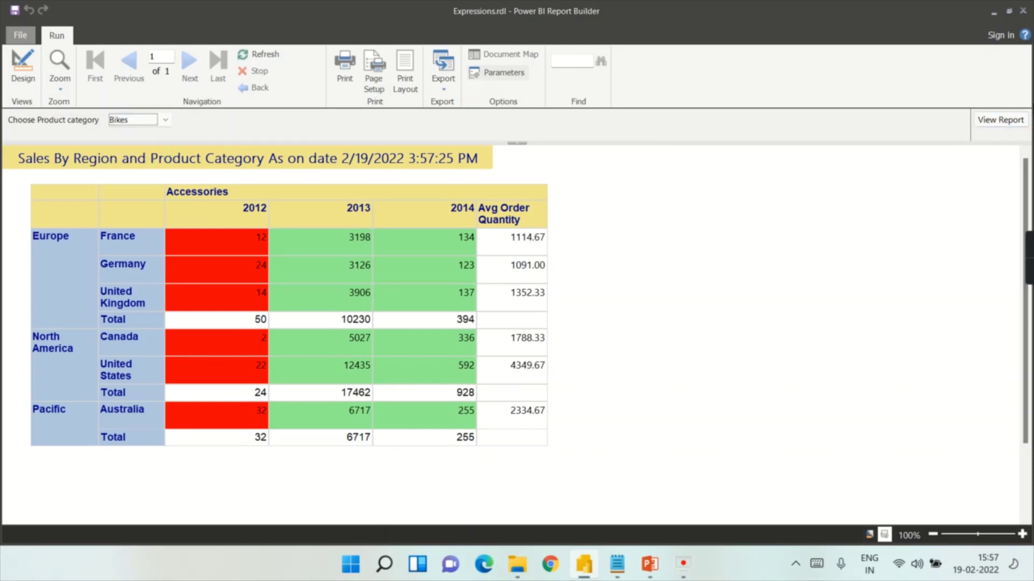
left_click(1001, 120)
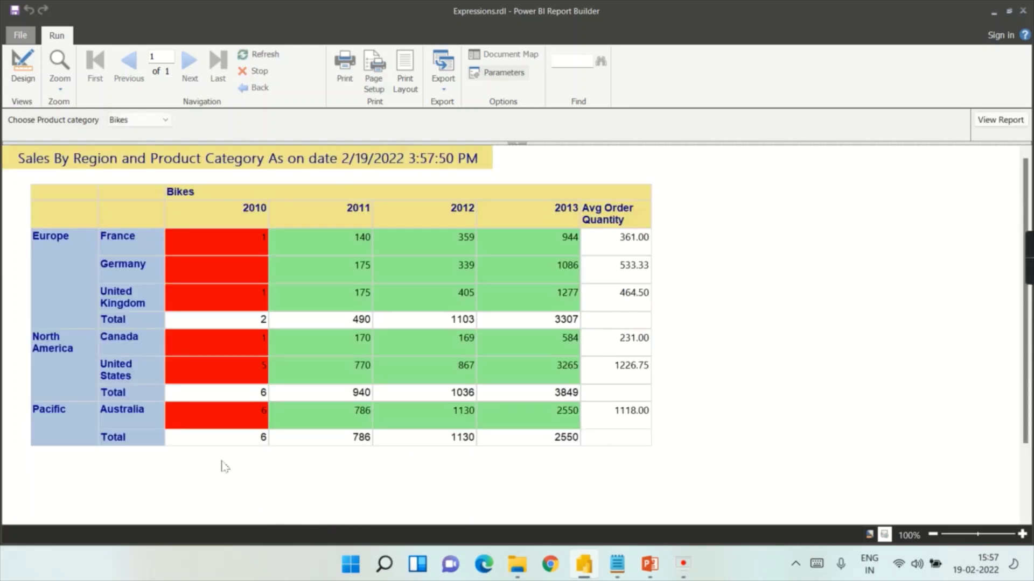
- Re-render the report for the Clothing category, showing only Clothing sales
left_click(120, 120)
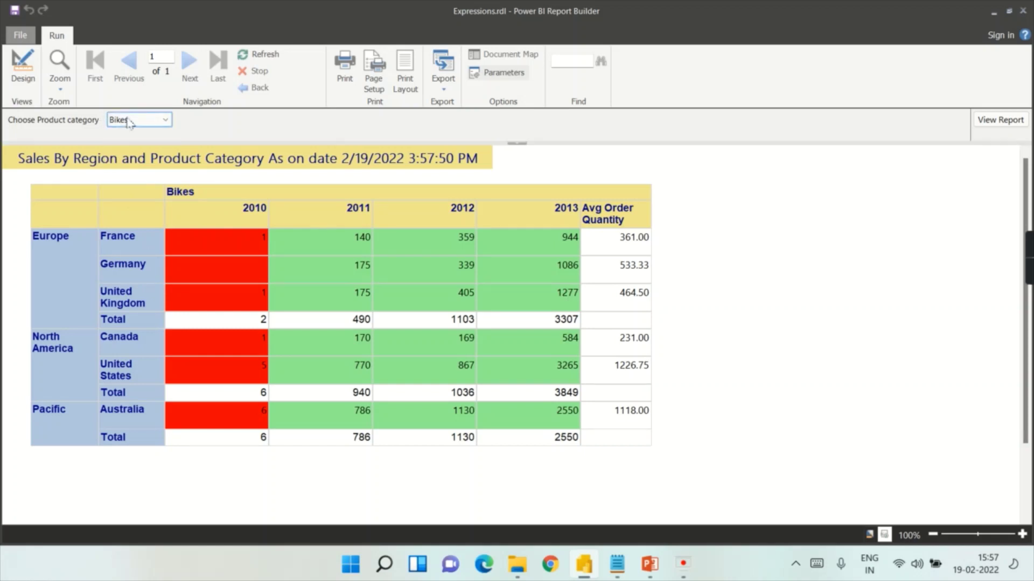
left_click(132, 154)
left_click(1011, 135)
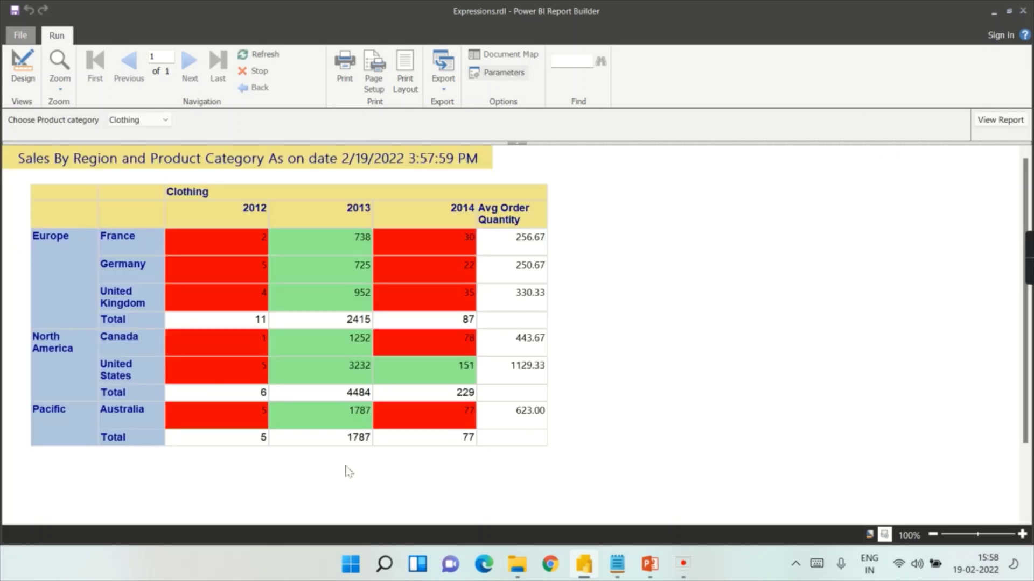
- In Design, review the category parameter's General, Available Values and Default Values pages, then close it unchanged
left_click(22, 64)
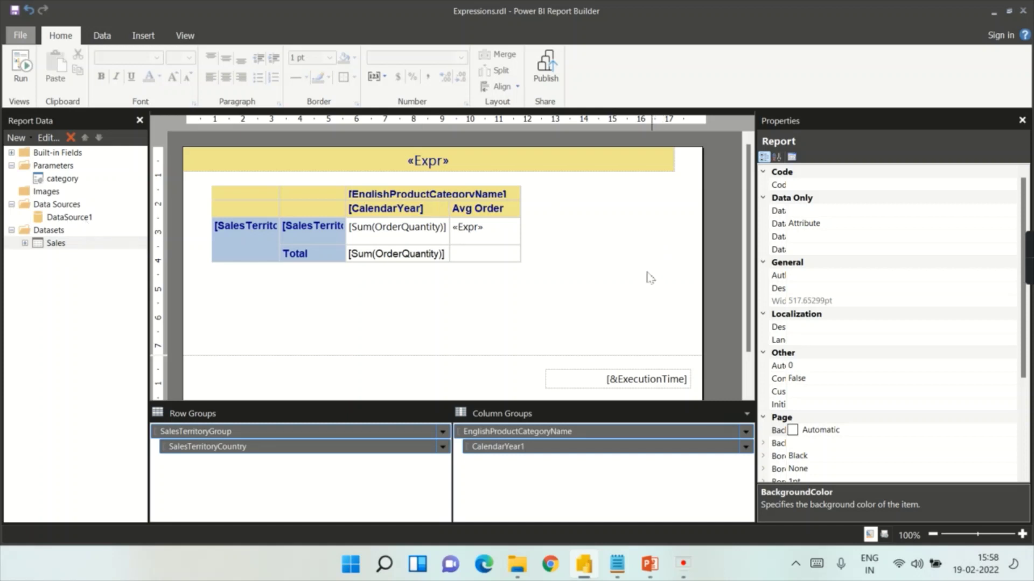
left_click(54, 166)
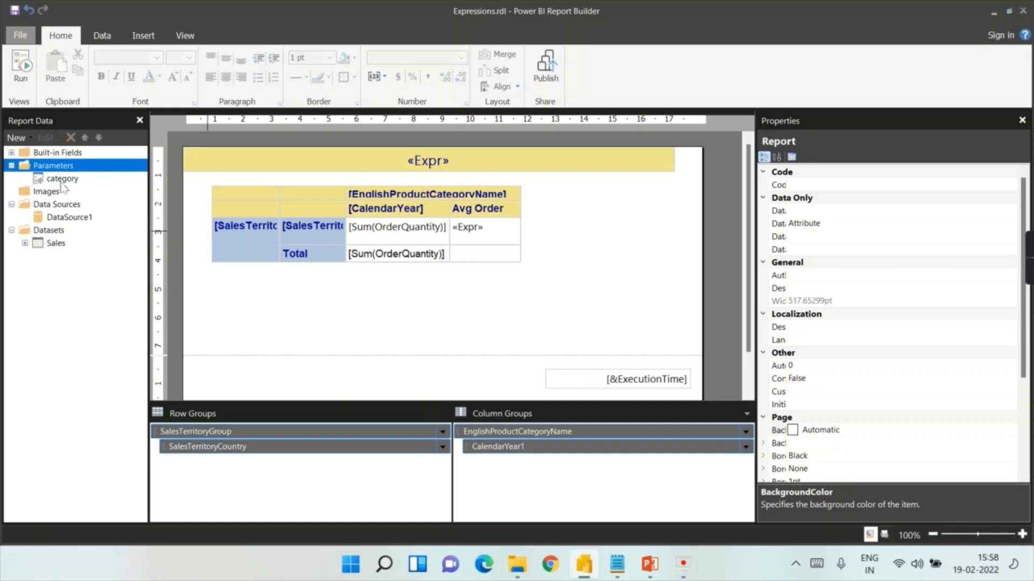
double_click(61, 181)
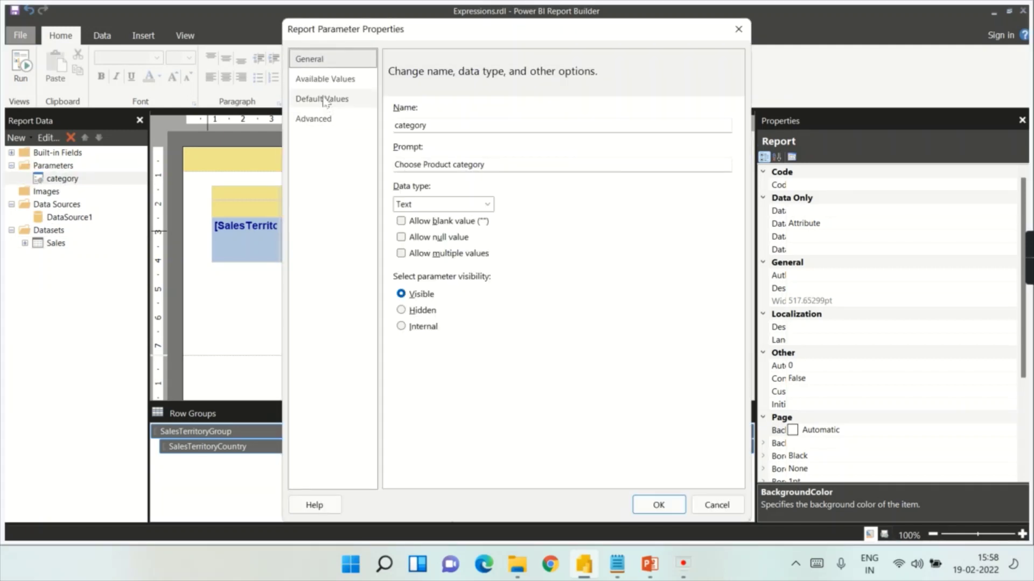
left_click(309, 80)
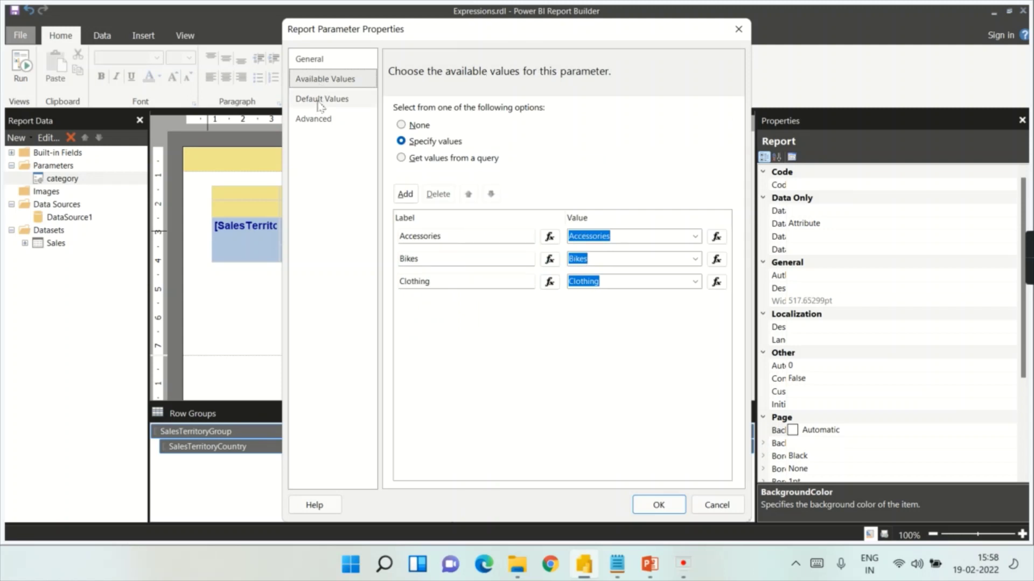
left_click(320, 103)
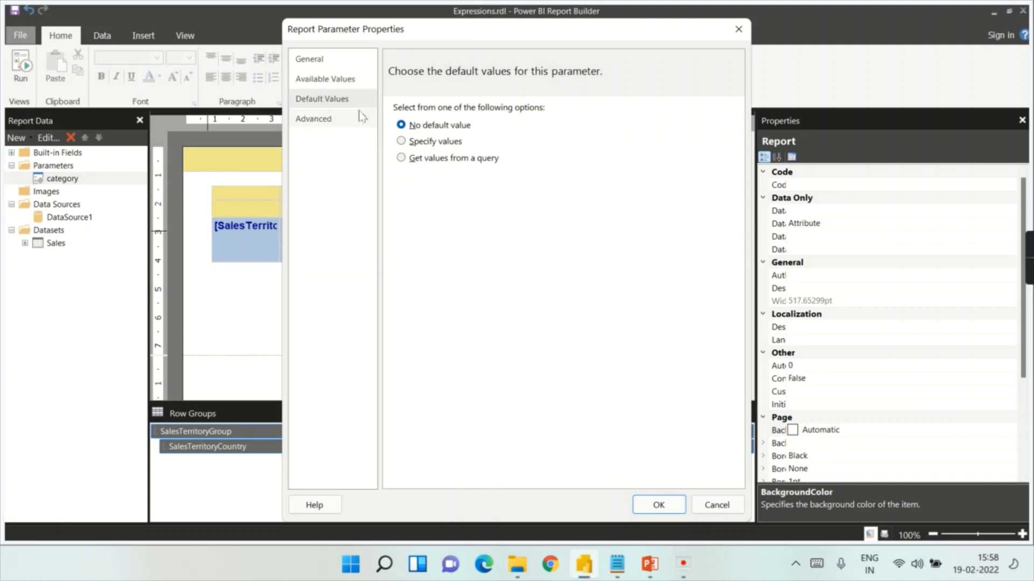
left_click(311, 60)
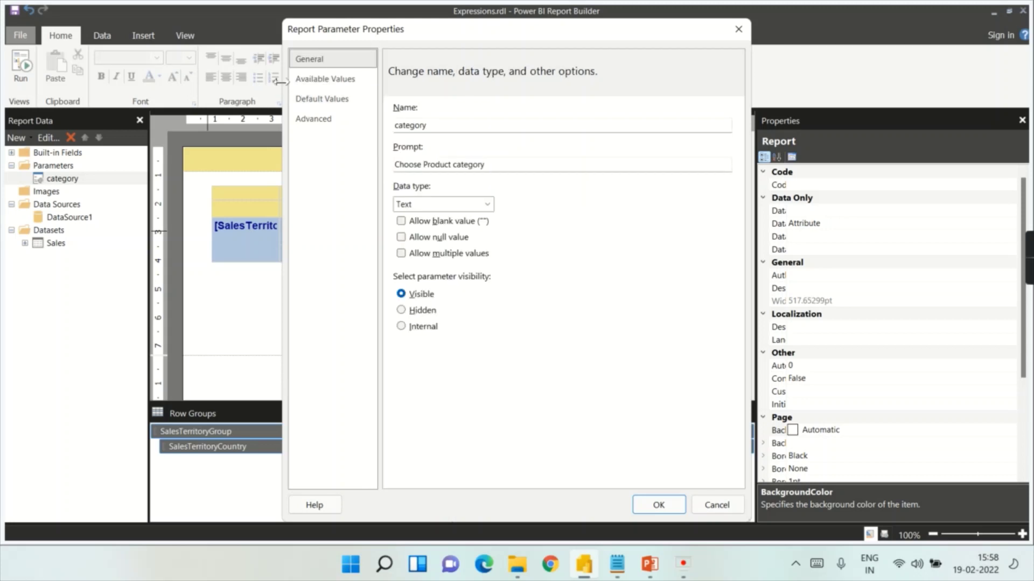
left_click(318, 78)
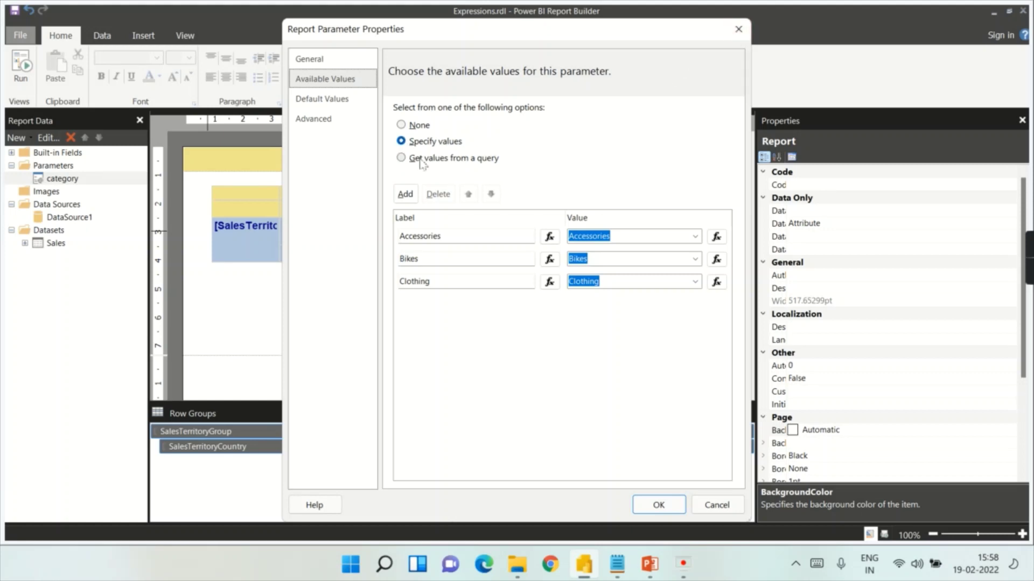
left_click(738, 29)
left_click(53, 231)
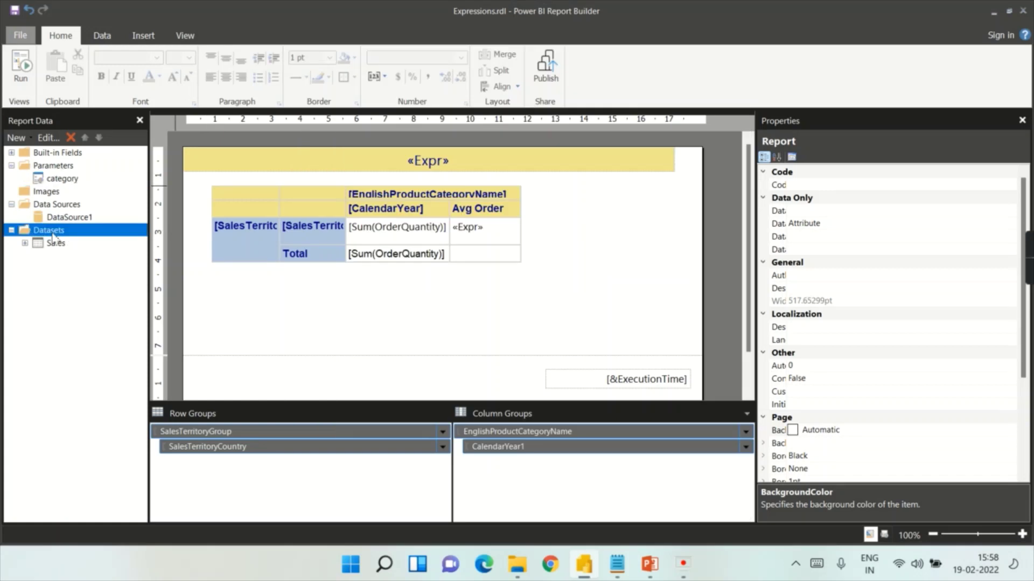
left_click(20, 78)
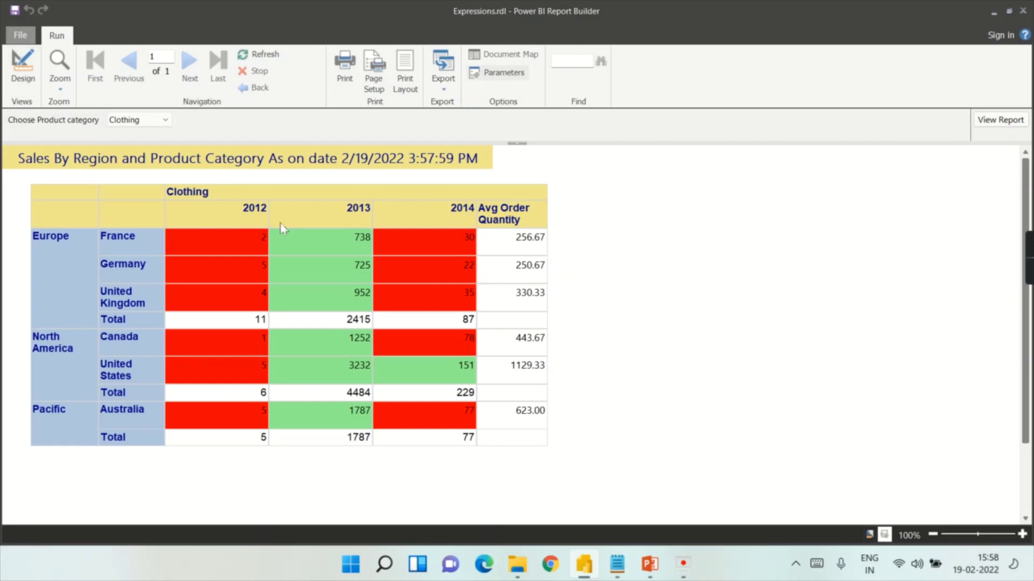
left_click(31, 82)
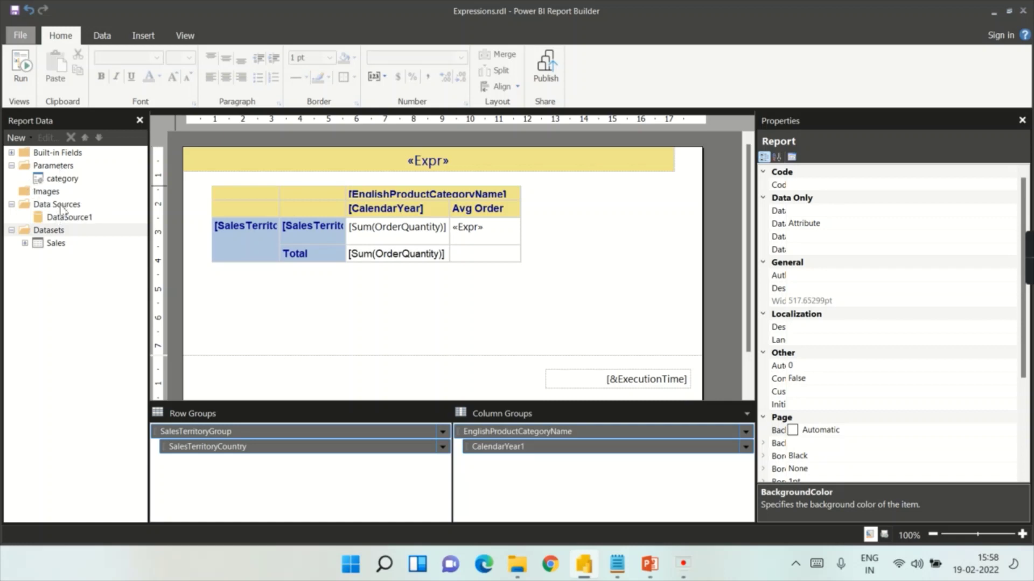
- Show the Data ribbon with source options like Power BI Dataset and SQL Server
left_click(101, 35)
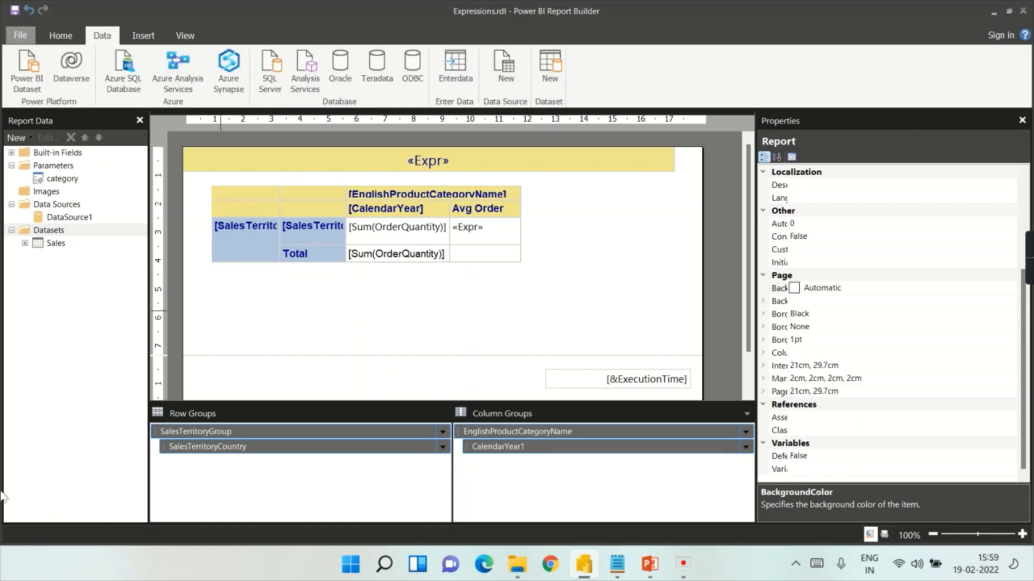